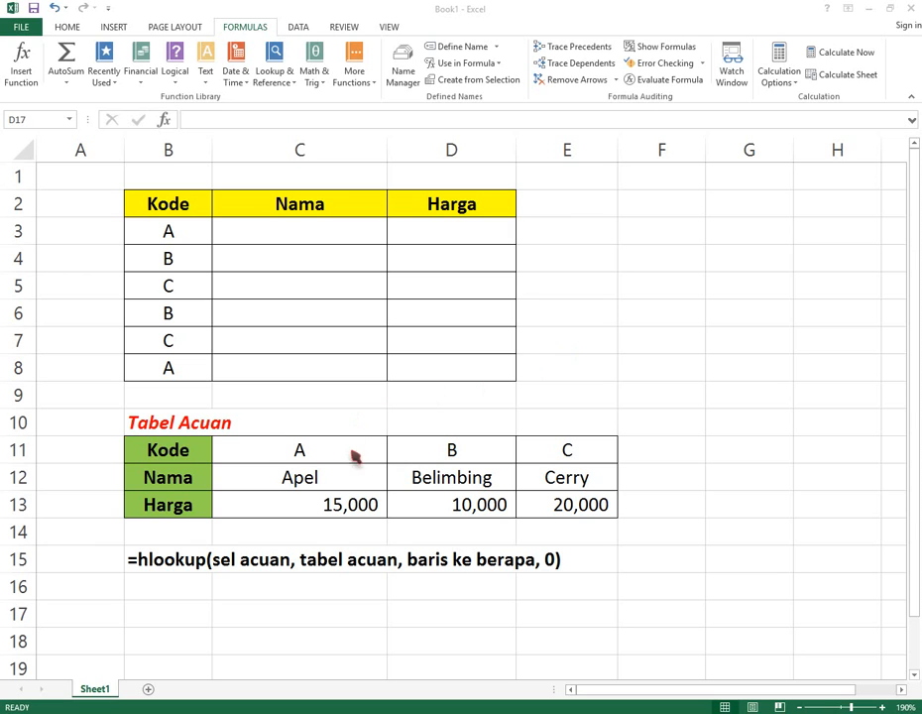
pyautogui.click(151, 203)
pyautogui.moveTo(150, 204); pyautogui.dragTo(414, 356)
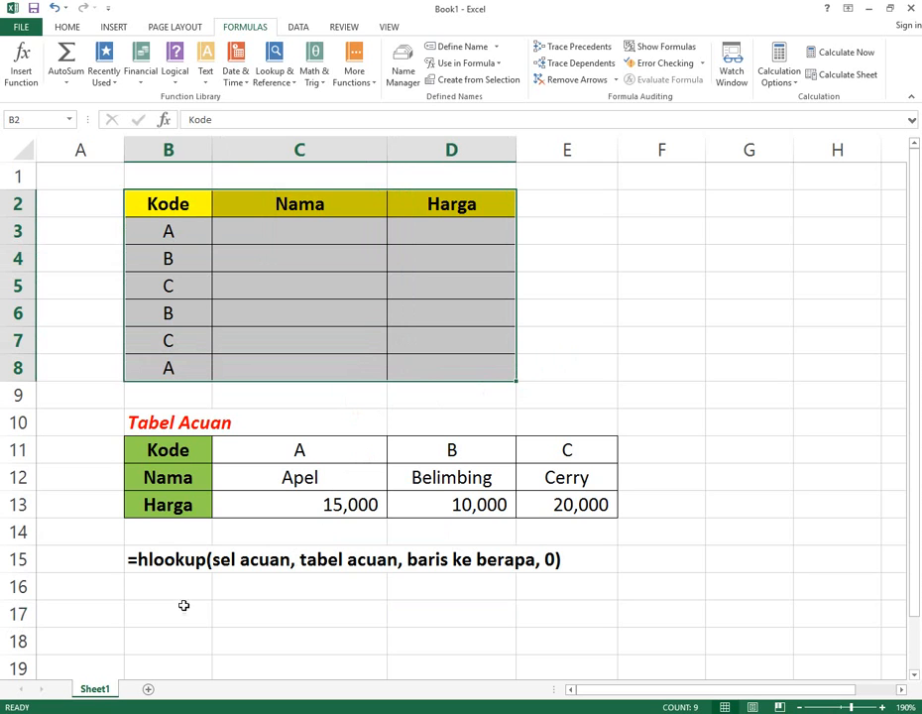
# - Enter the note '=if(sel acuan, nilai jika benar, nilai jika salah) as text in cell B16, below the hlookup note
pyautogui.scroll(-4, 182, 605)
pyautogui.scroll(1, 154, 488)
pyautogui.click(155, 348)
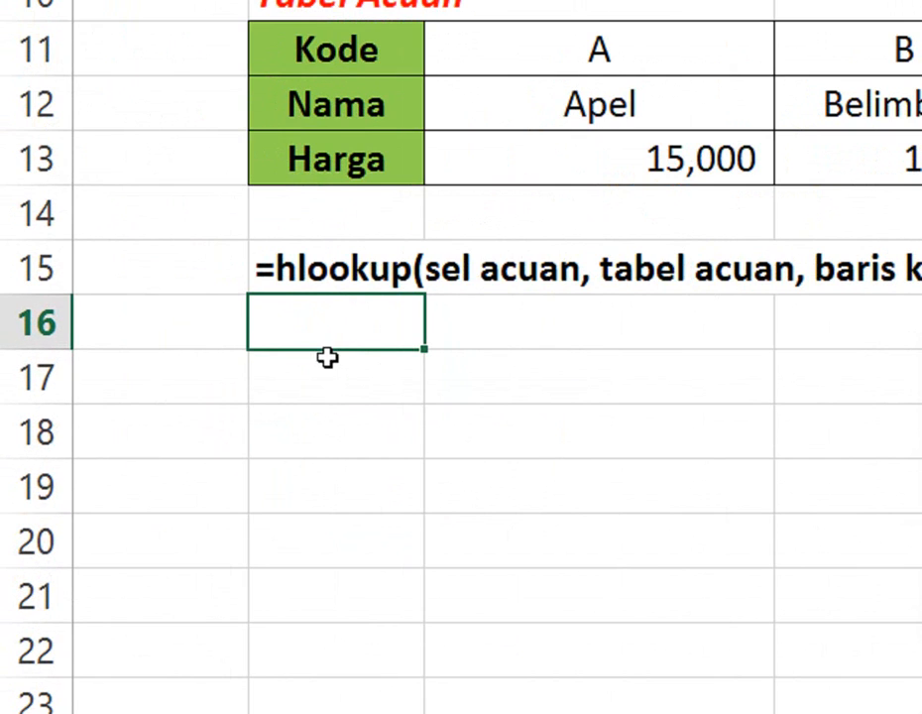
pyautogui.write("'=")
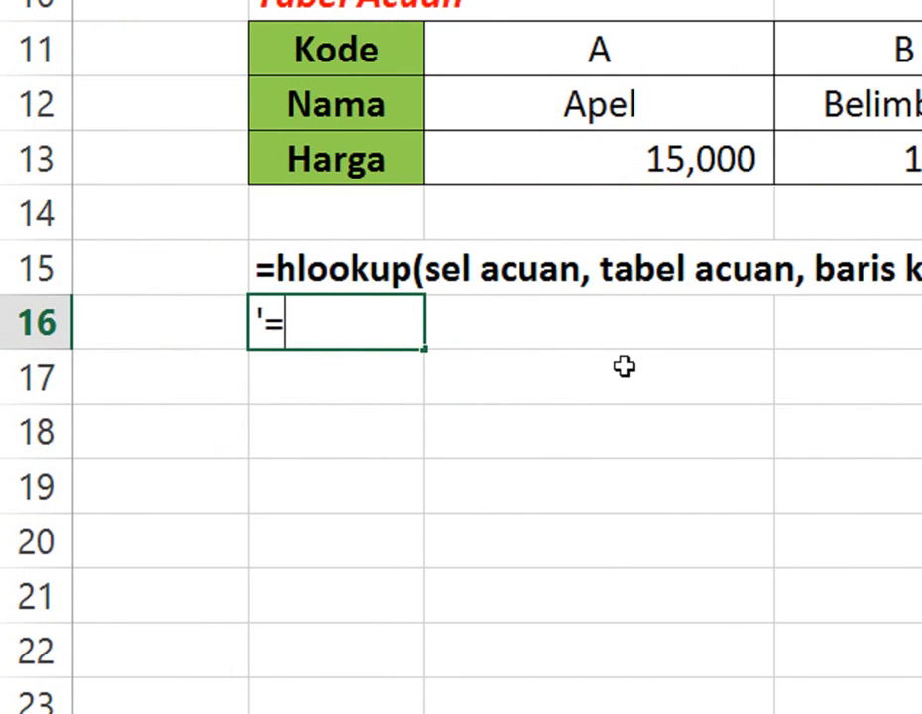
pyautogui.write('if(')
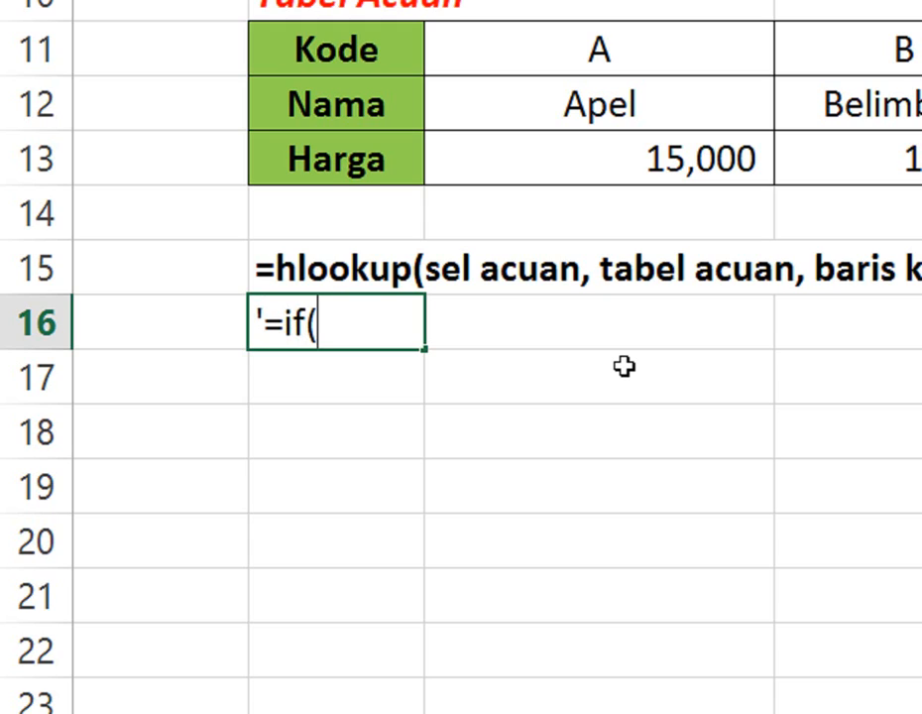
pyautogui.write('sel acuan, ')
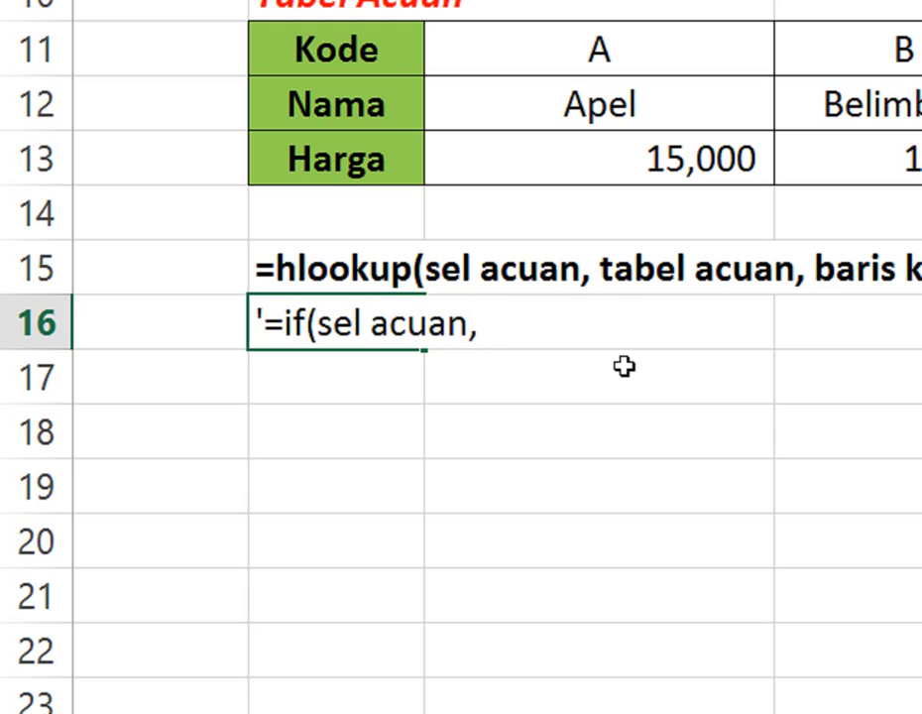
pyautogui.write('nilai jika ')
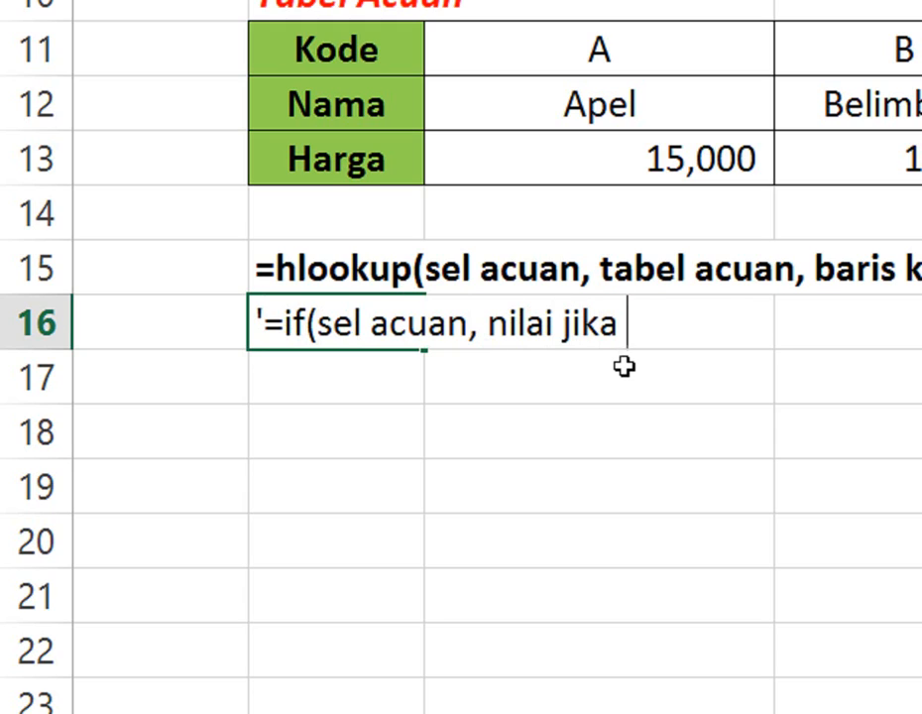
pyautogui.write('benar, ni')
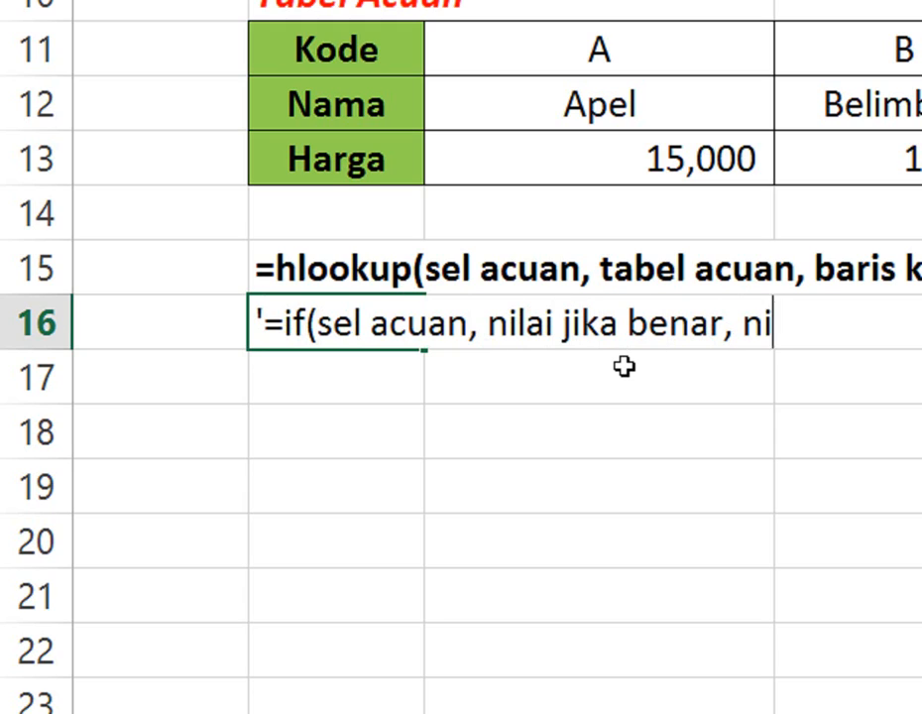
pyautogui.write('lai jika sal')
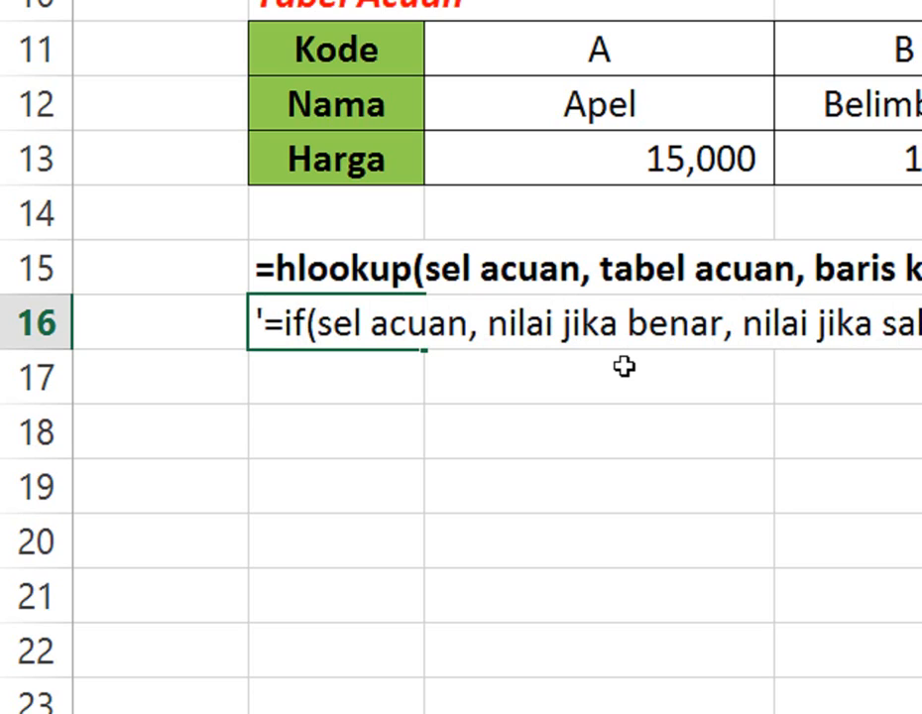
pyautogui.write('ah)')
pyautogui.press('Return')
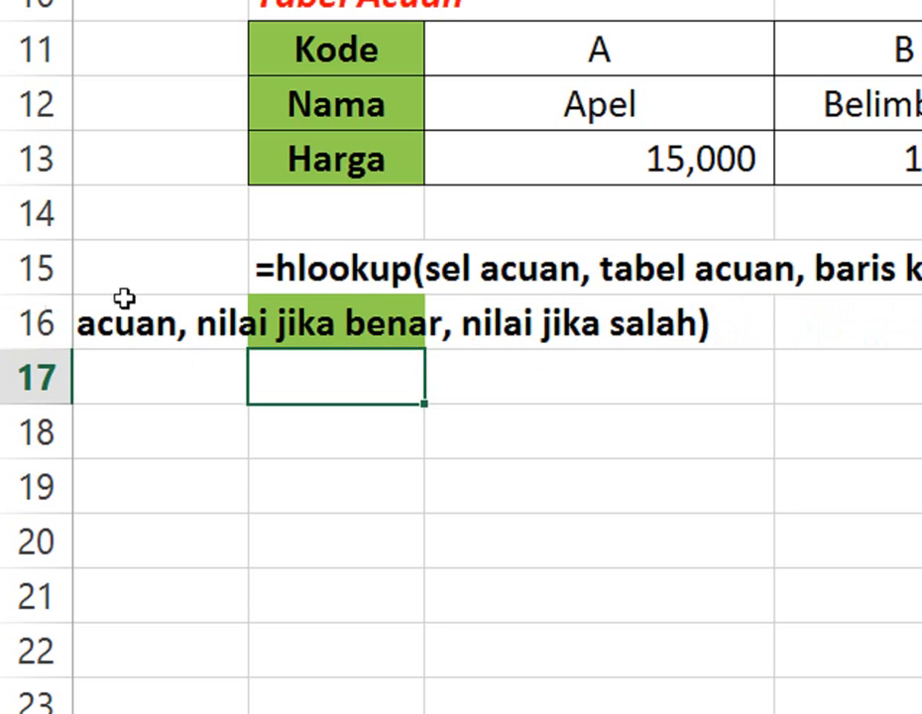
# - Format the IF note in B16 and the cells just below it as bold, left-aligned text without fill colour
pyautogui.click(332, 317)
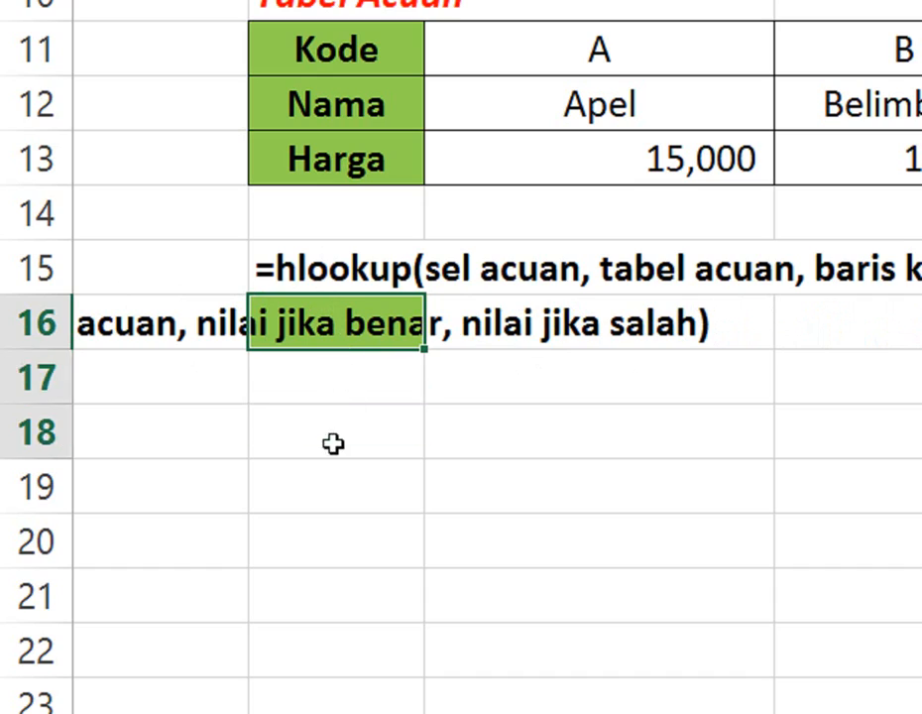
pyautogui.click(166, 65)
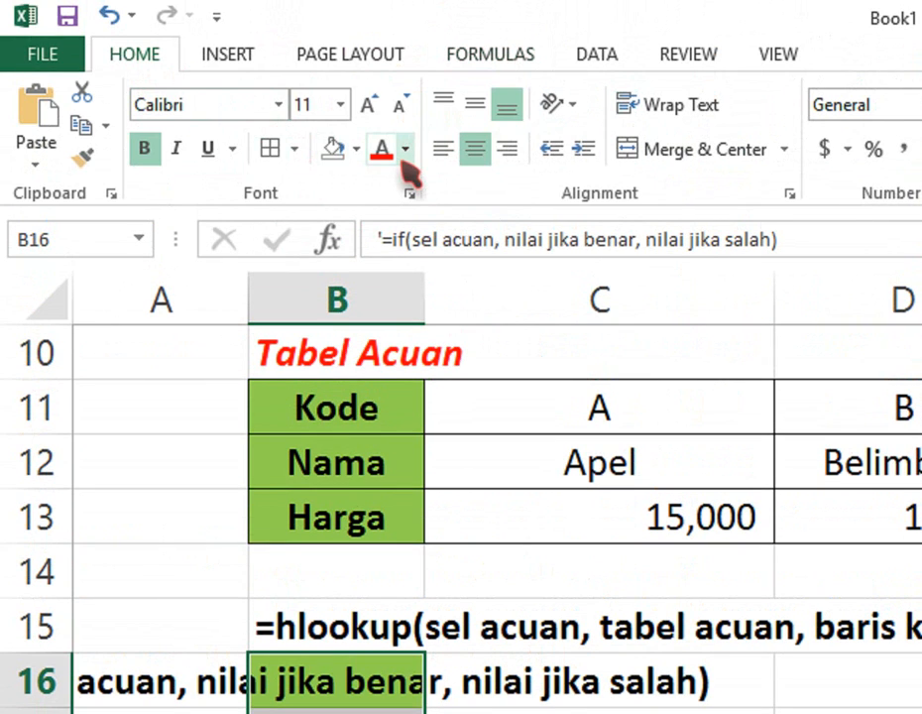
pyautogui.click(145, 151)
pyautogui.click(145, 151)
pyautogui.click(509, 669)
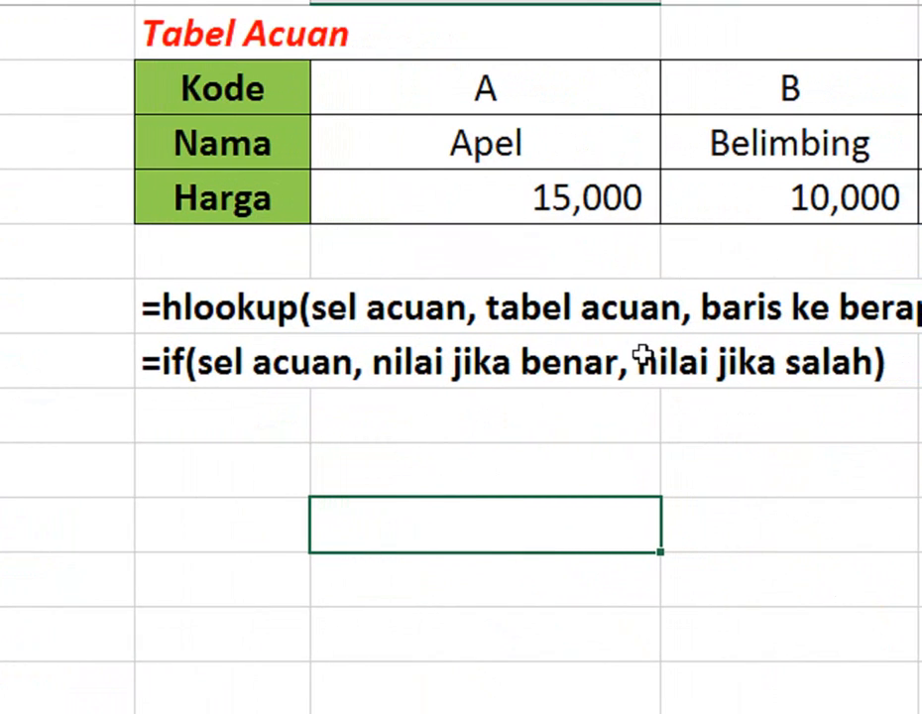
# - Enter the shortened note '=if(sel acuan, benar, salah) as text in cell B17
pyautogui.click(262, 417)
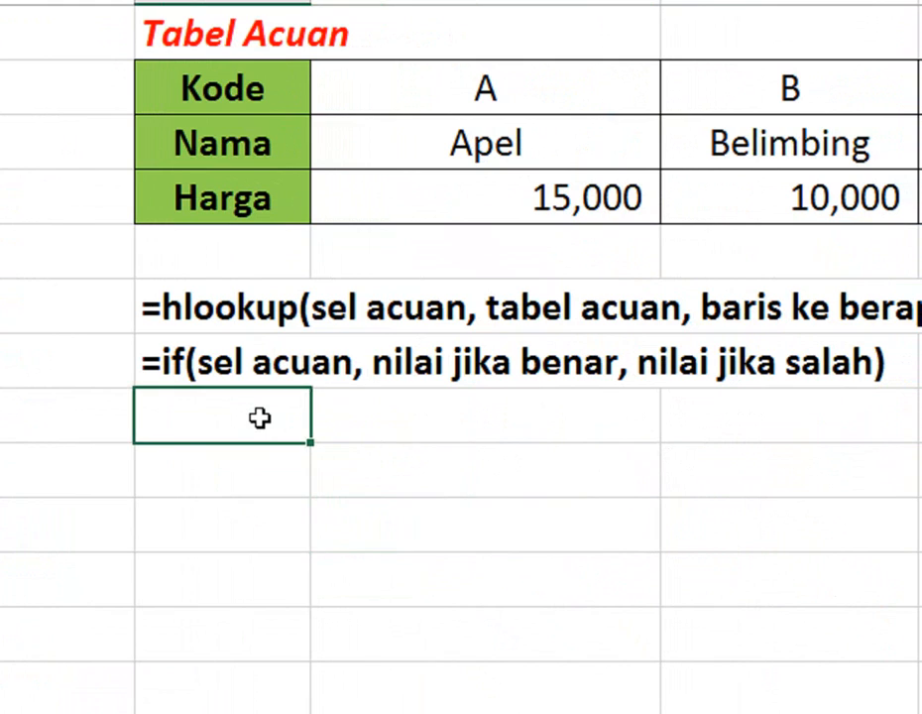
pyautogui.doubleClick(266, 418)
pyautogui.write("'=i")
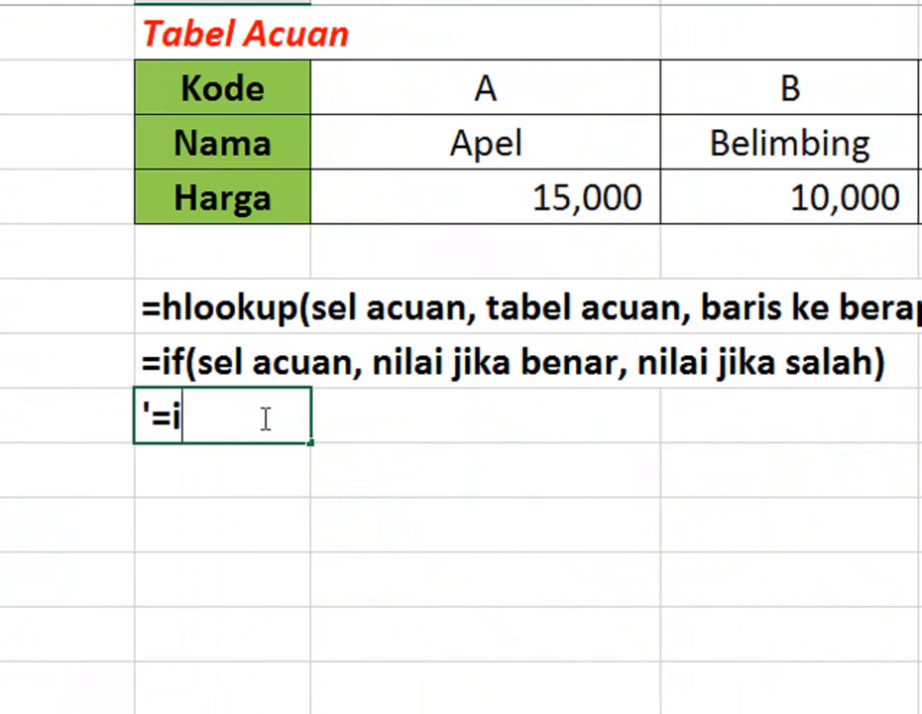
pyautogui.write('f(sel ')
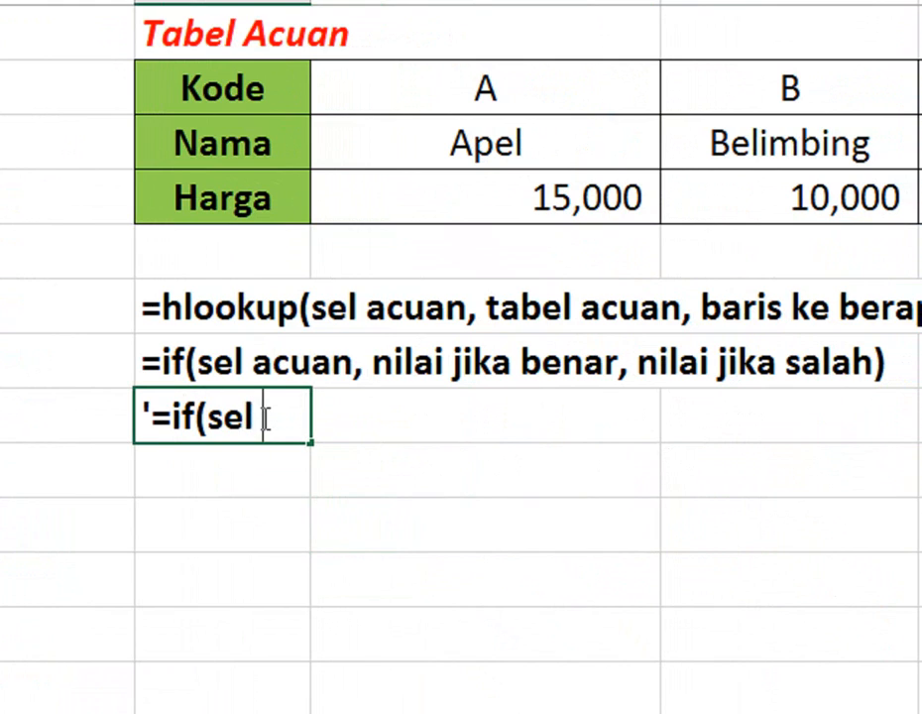
pyautogui.write('acuan, benar, salah)')
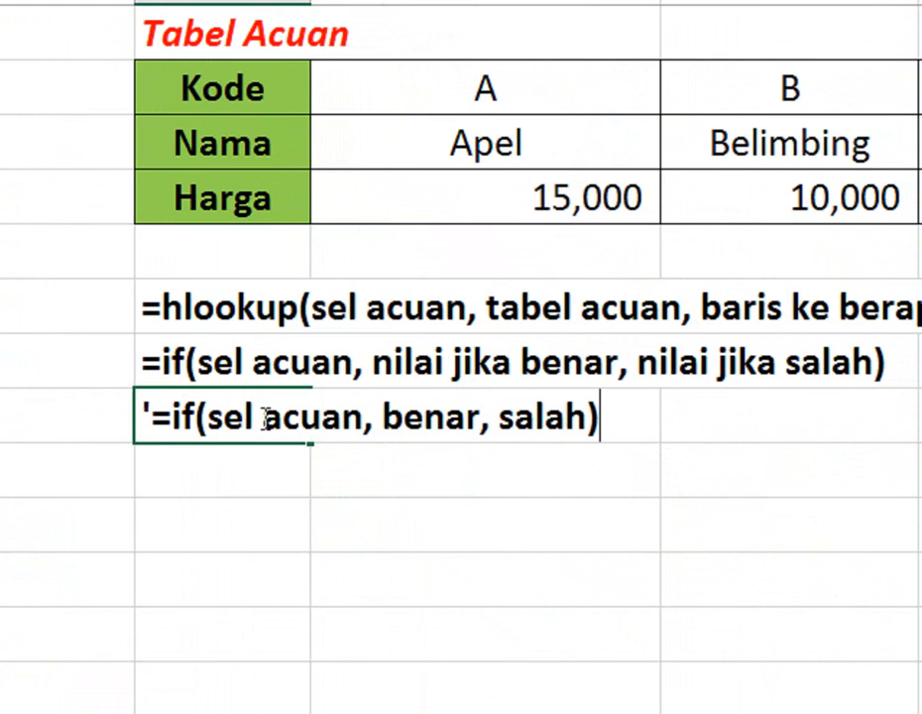
pyautogui.press('Return')
pyautogui.click(218, 581)
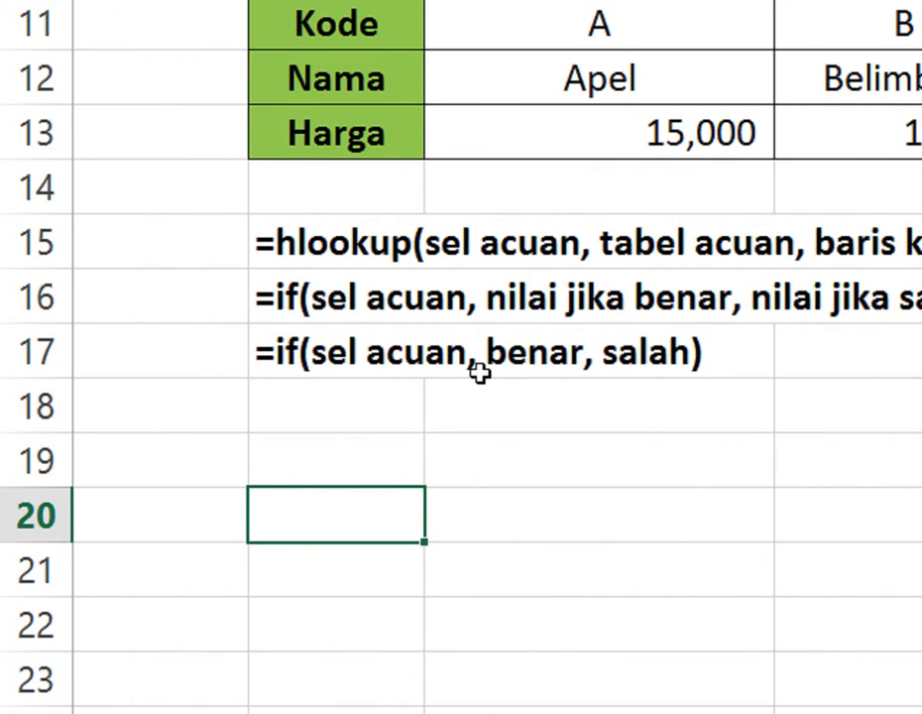
pyautogui.click(387, 412)
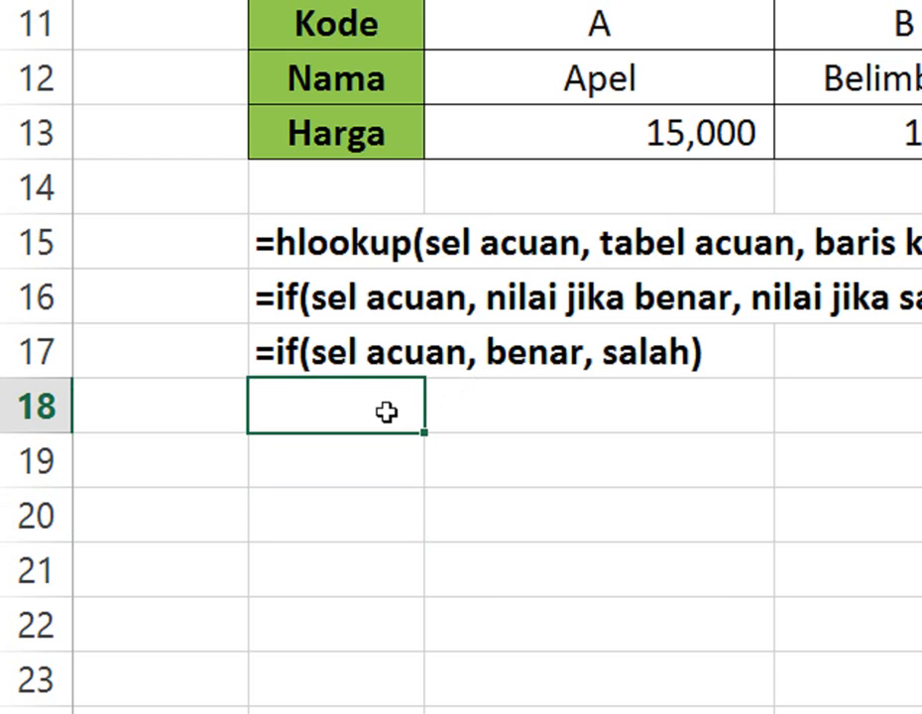
# - Replace both C codes in the Kode column, cells B5 and B7, with A
pyautogui.scroll(3, 542, 408)
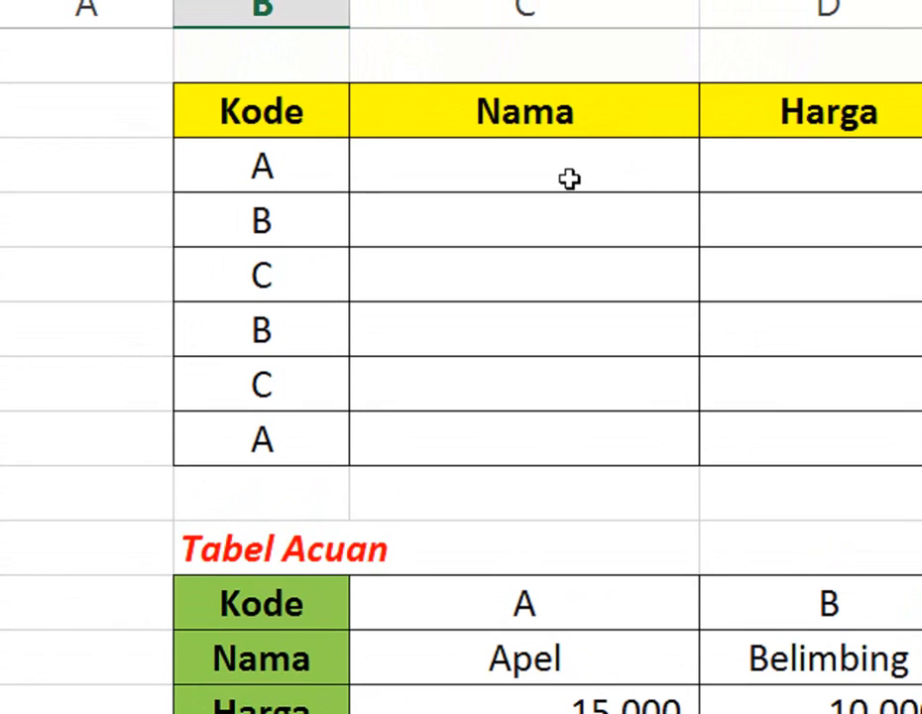
pyautogui.click(332, 270)
pyautogui.write('a')
pyautogui.press('BackSpace')
pyautogui.write('A')
pyautogui.press('Return')
pyautogui.press('Return')
pyautogui.press('F2')
pyautogui.press('BackSpace')
pyautogui.write('A')
pyautogui.press('Tab')
# - Enter the formula =if(B3="a","Apel","Belimbing") in cell C3 of the Nama column
pyautogui.press('Up')
pyautogui.press('Up')
pyautogui.press('Up')
pyautogui.press('Up')
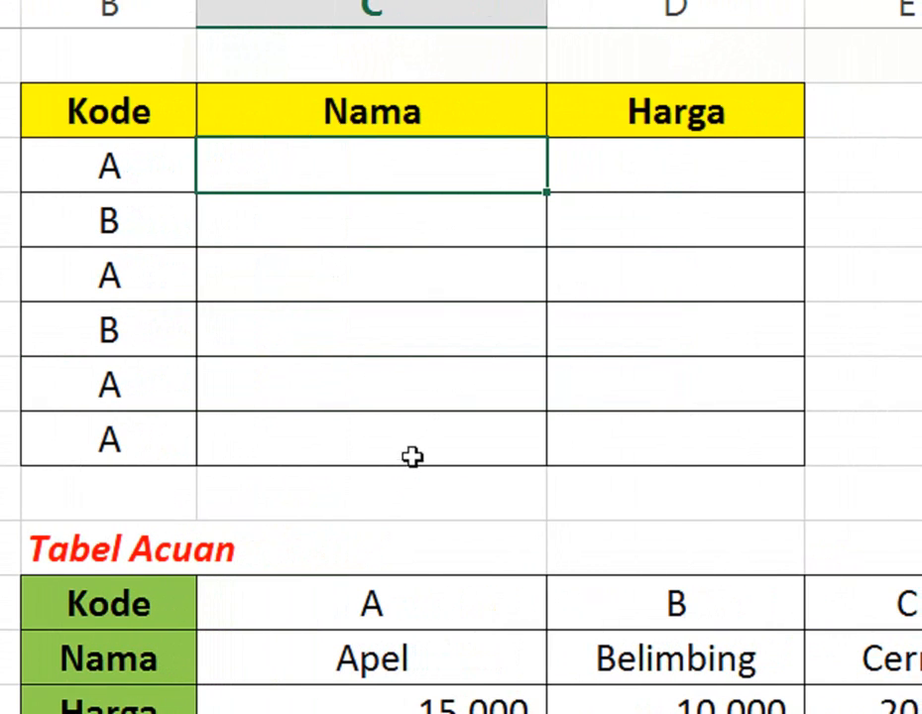
pyautogui.write('=')
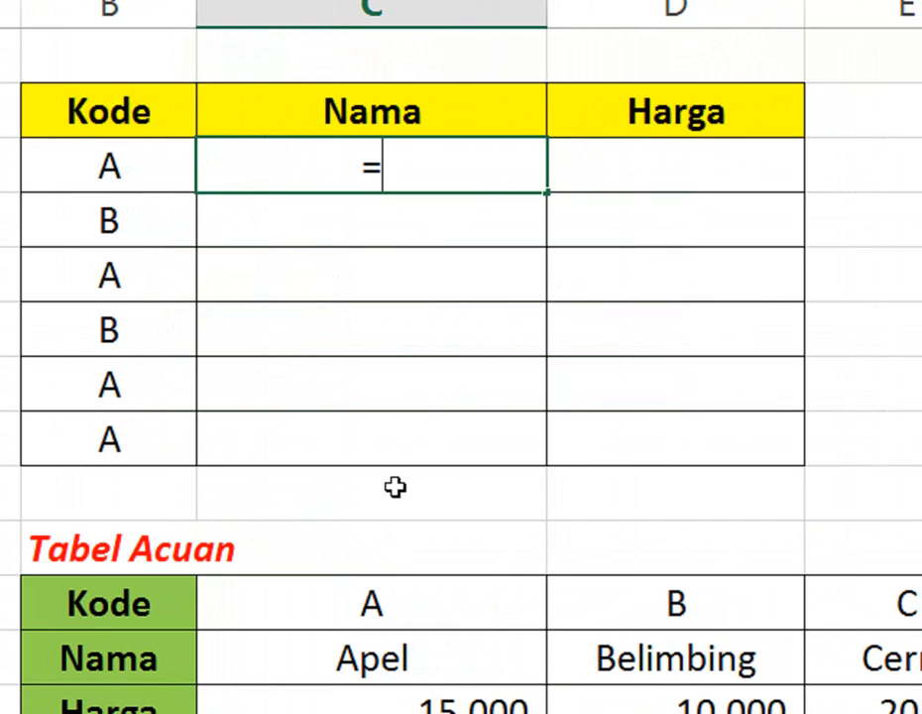
pyautogui.write('if(')
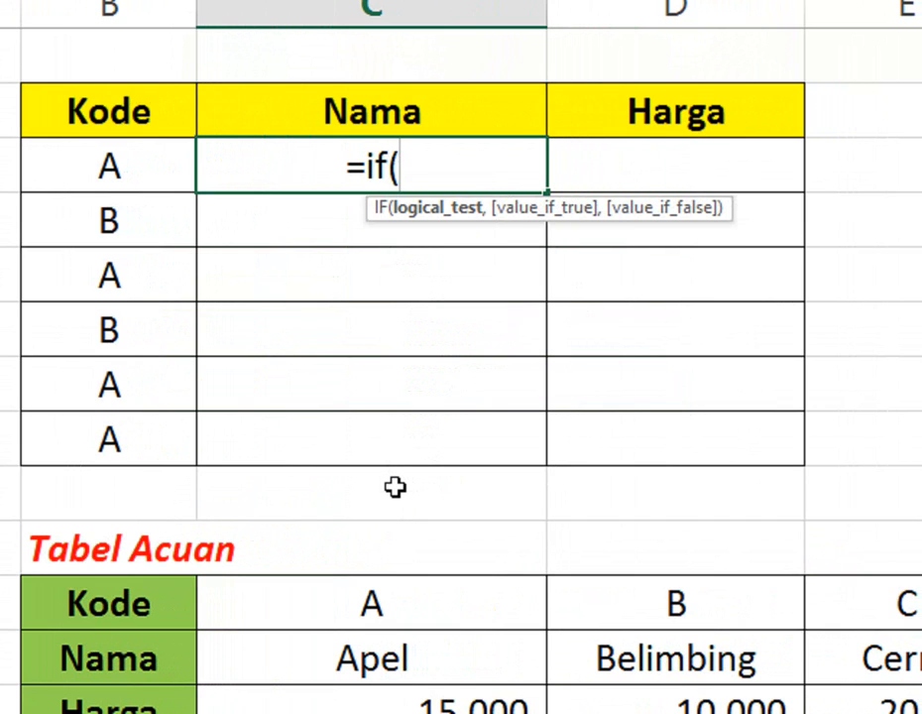
pyautogui.press('Left')
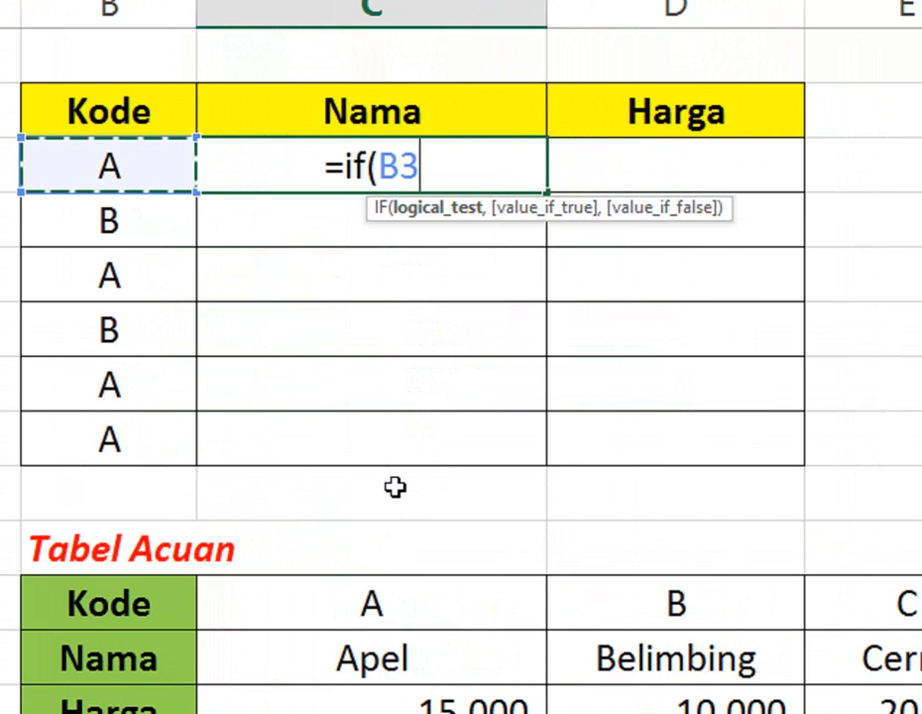
pyautogui.write('="a",')
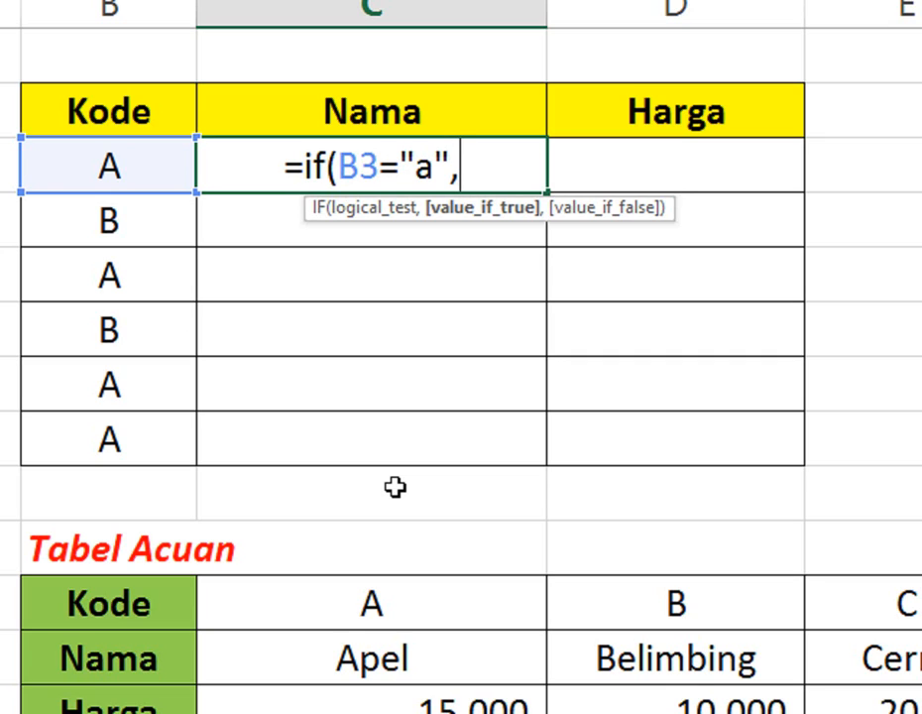
pyautogui.write('"Apel",')
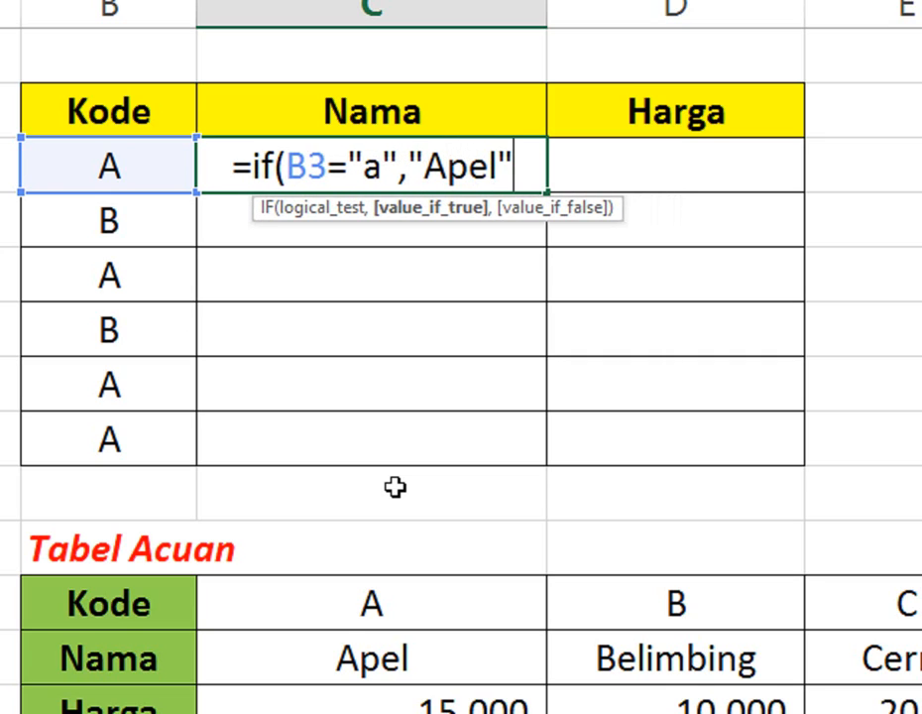
pyautogui.write('"Belibmi')
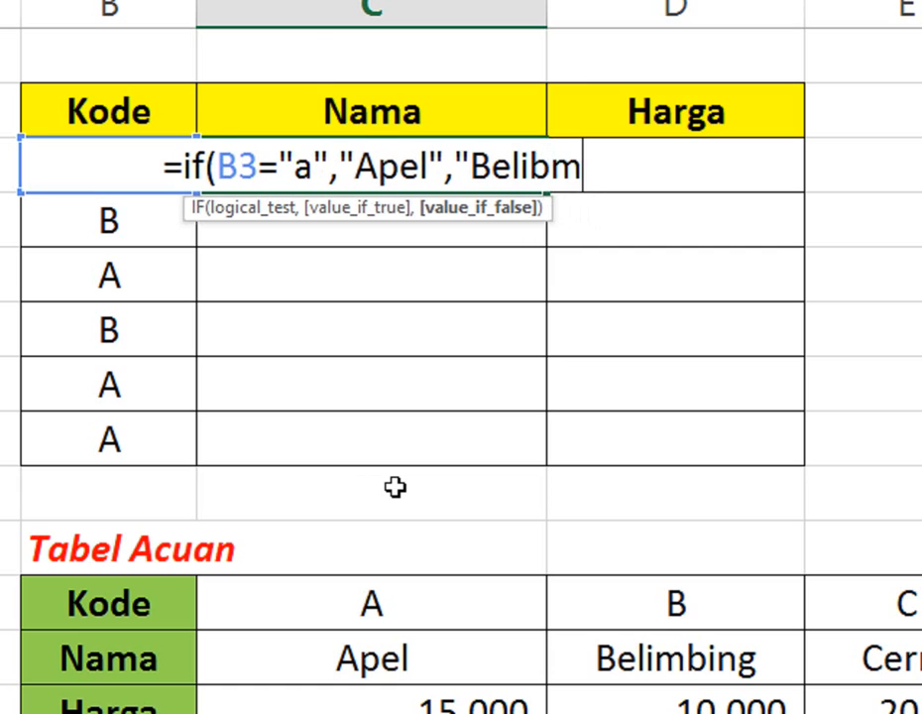
pyautogui.press('BackSpace')
pyautogui.press('BackSpace')
pyautogui.press('BackSpace')
pyautogui.write('mbing"')
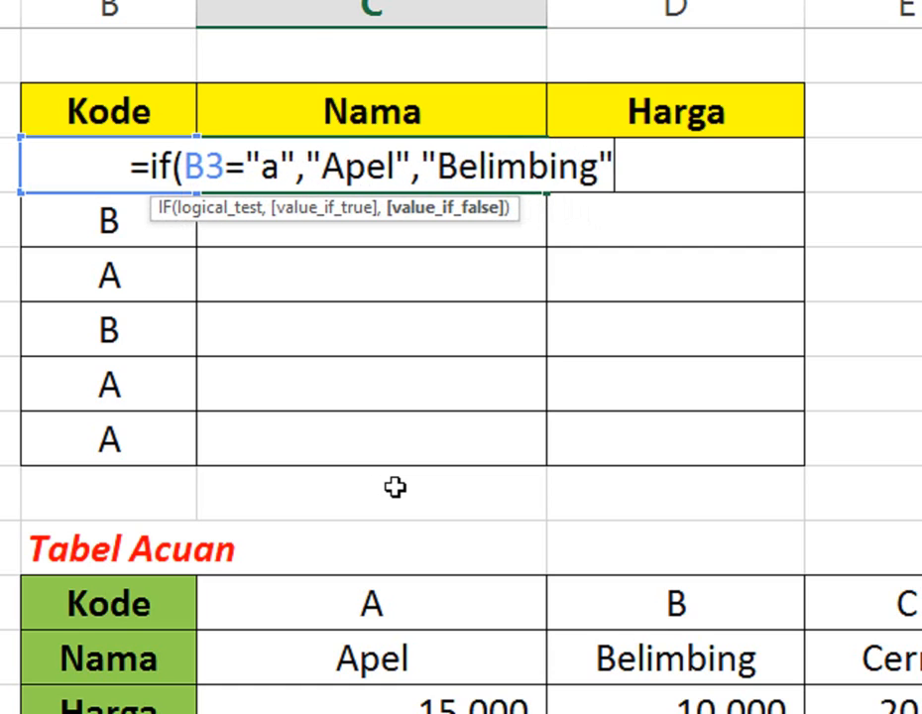
pyautogui.write(')')
pyautogui.press('Return')
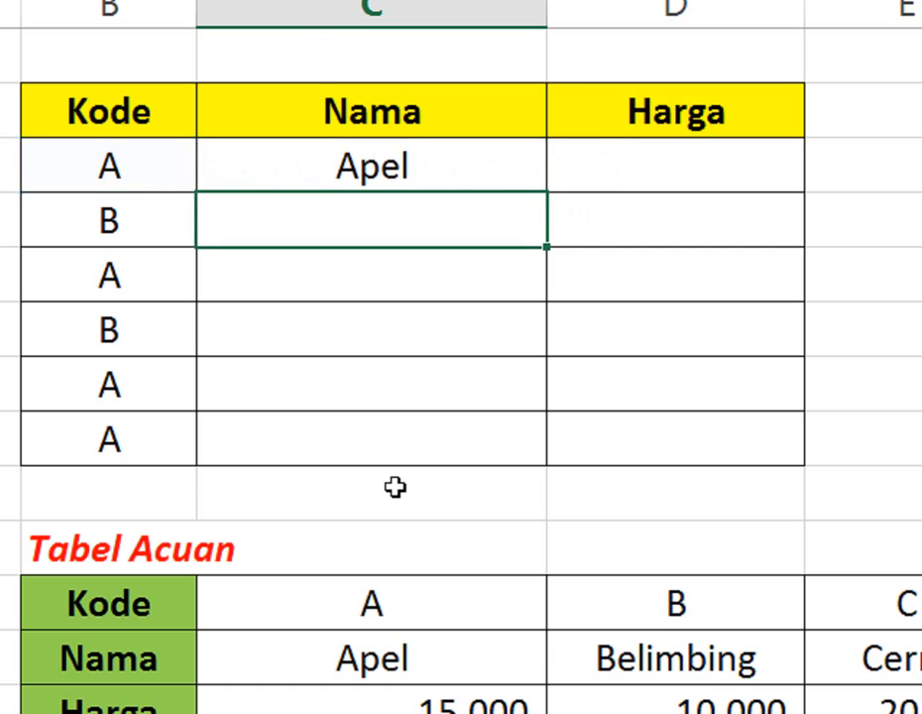
# - Copy the IF formula from C3 down to C4 and select C4 to check it
pyautogui.click(330, 170)
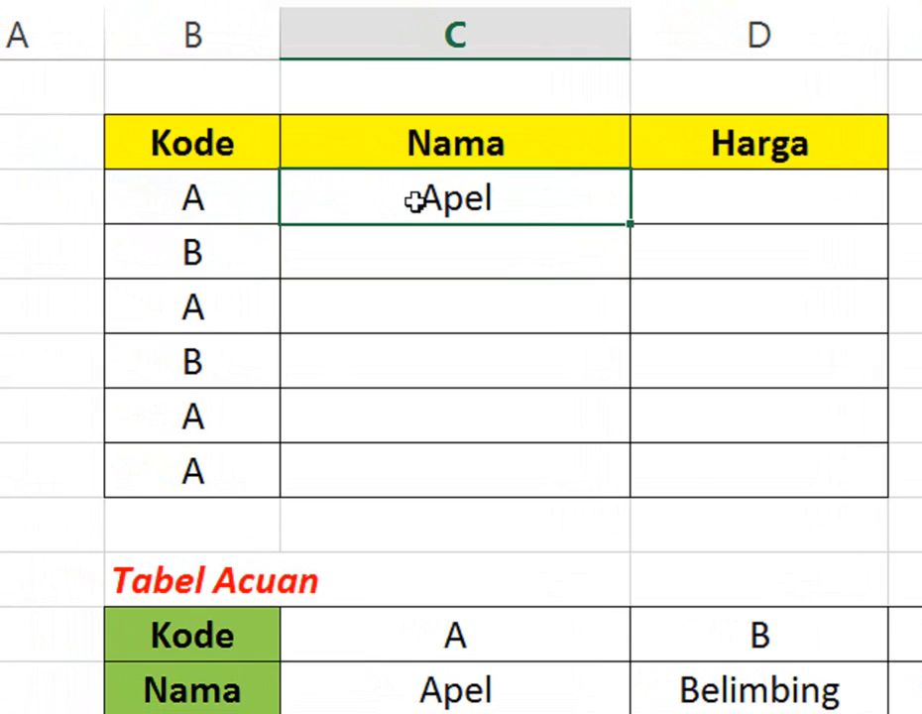
pyautogui.moveTo(628, 222); pyautogui.dragTo(630, 282)
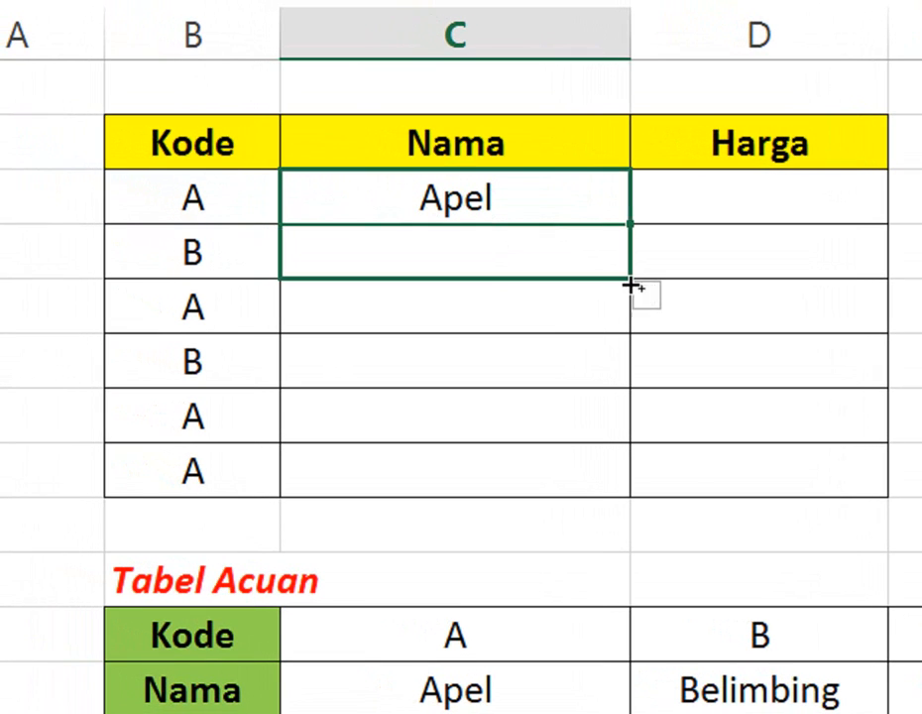
pyautogui.click(474, 248)
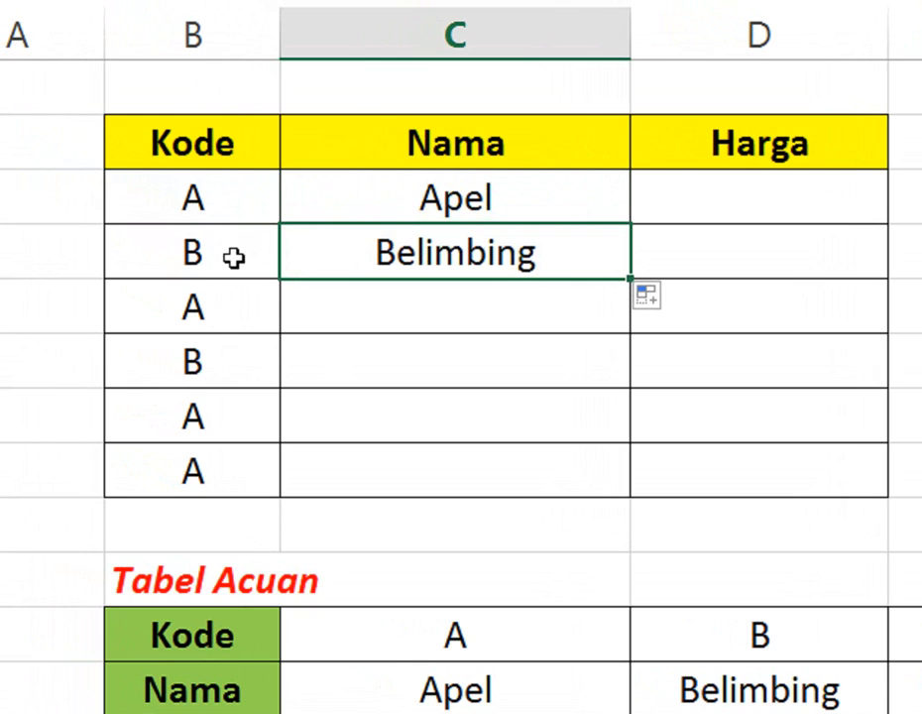
# - Review the arguments of the IF formula in cell C3 without changing them
pyautogui.click(382, 200)
pyautogui.doubleClick(384, 200)
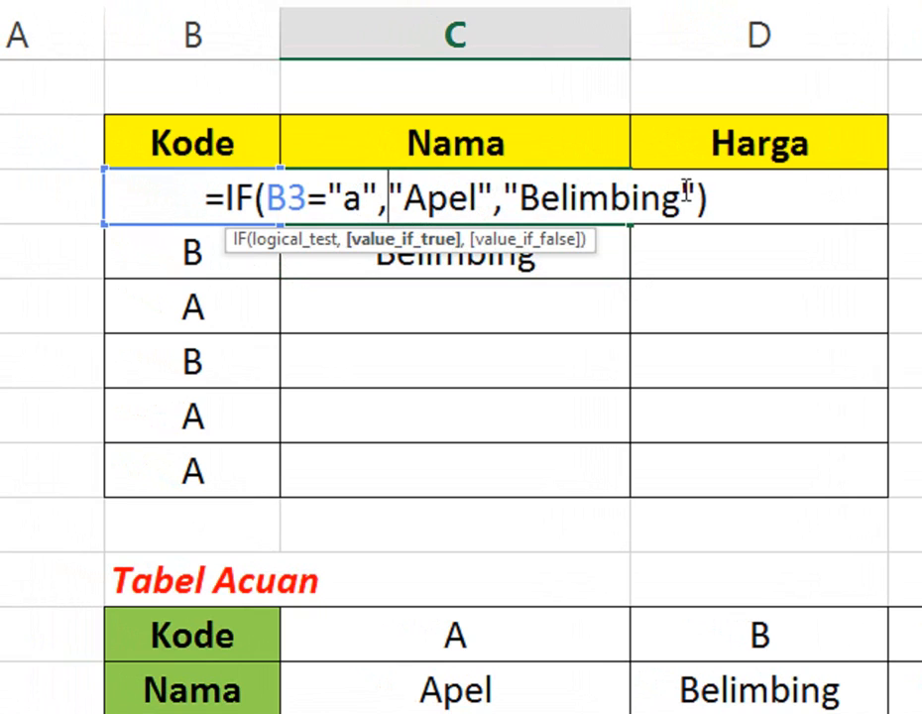
pyautogui.press('Return')
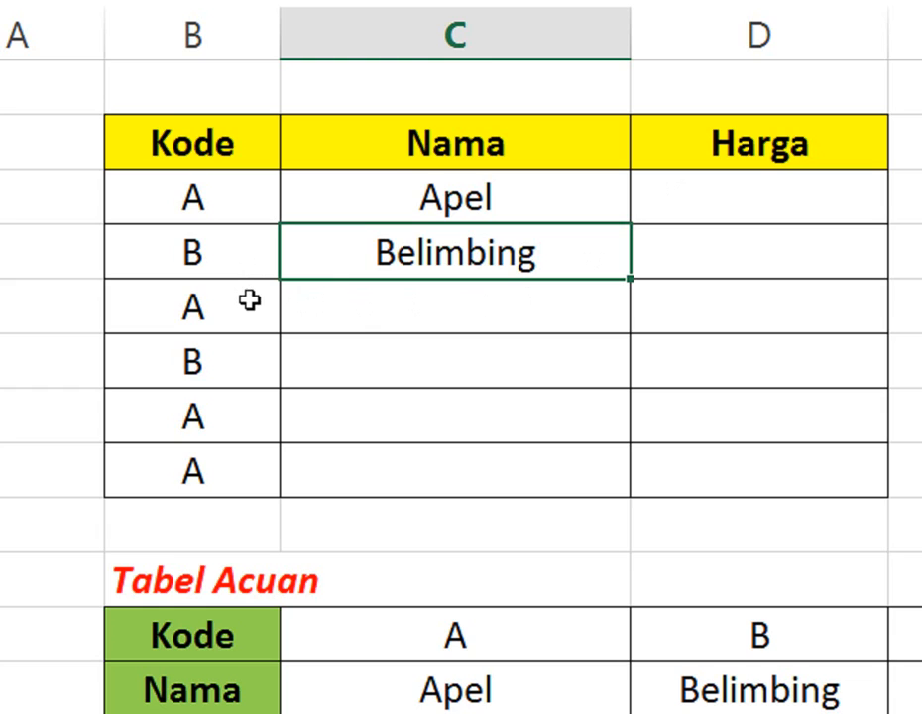
# - Fill the IF formula from C3 down through C8 to complete the Nama column
pyautogui.click(418, 200)
pyautogui.moveTo(631, 241); pyautogui.dragTo(626, 498)
pyautogui.click(219, 362)
# - Replace the Kode value in cell B5 with Z to test the IF formula against another code
pyautogui.click(278, 316)
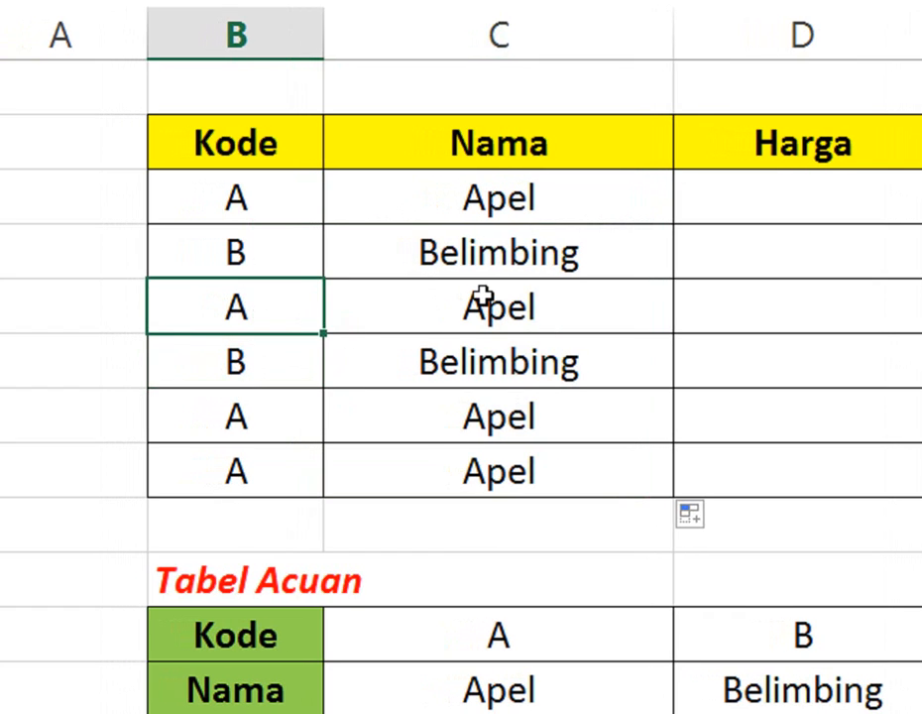
pyautogui.write('z')
pyautogui.press('BackSpace')
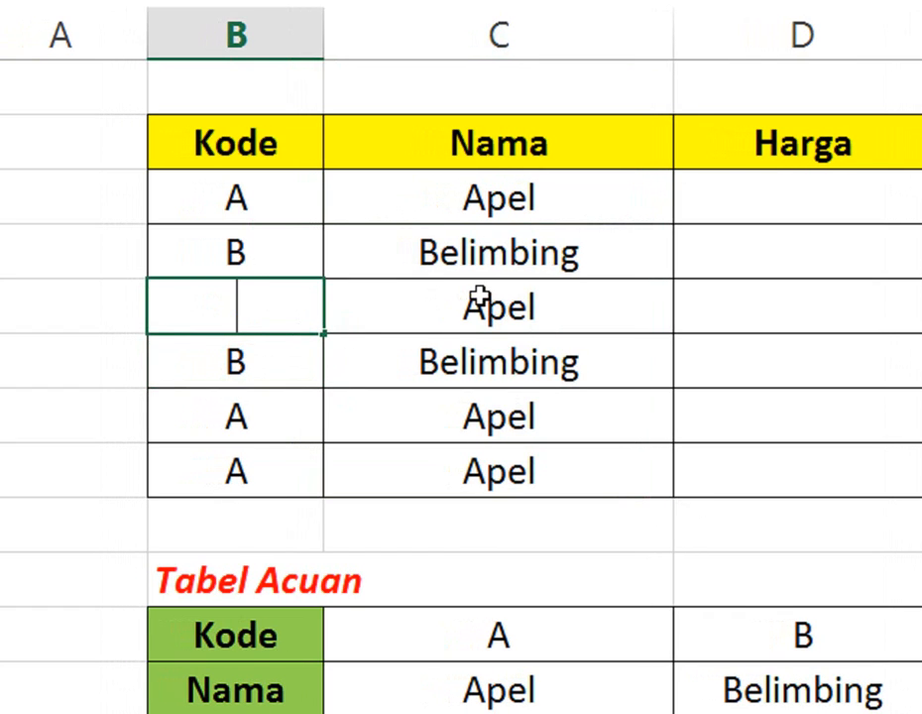
pyautogui.write('Z')
pyautogui.press('Return')
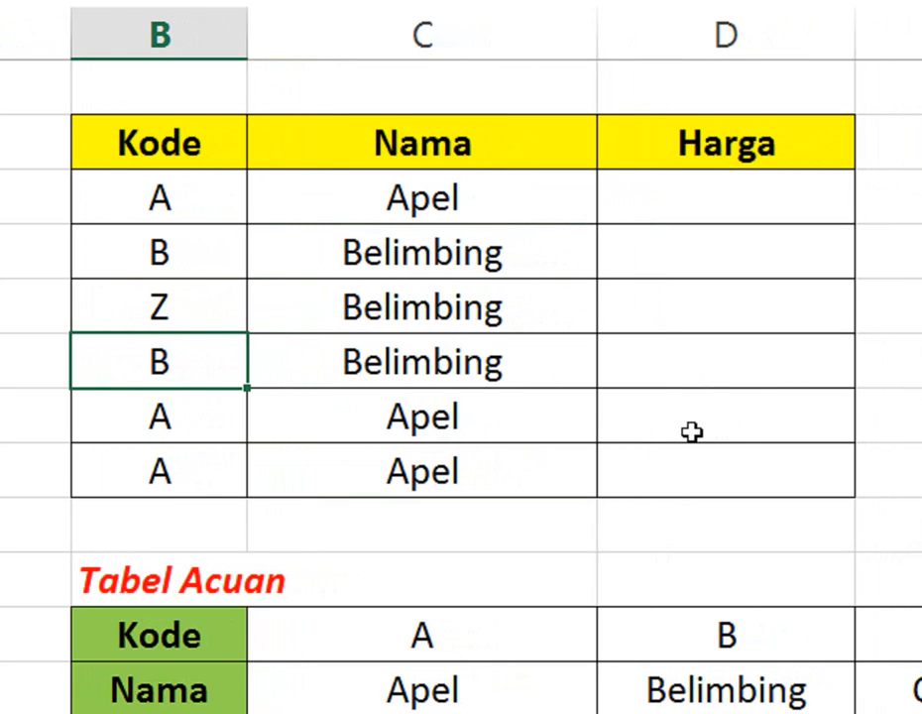
# - Review the logical test and the true and false values of the IF formula in C3 without changing it
pyautogui.click(611, 213)
pyautogui.doubleClick(420, 194)
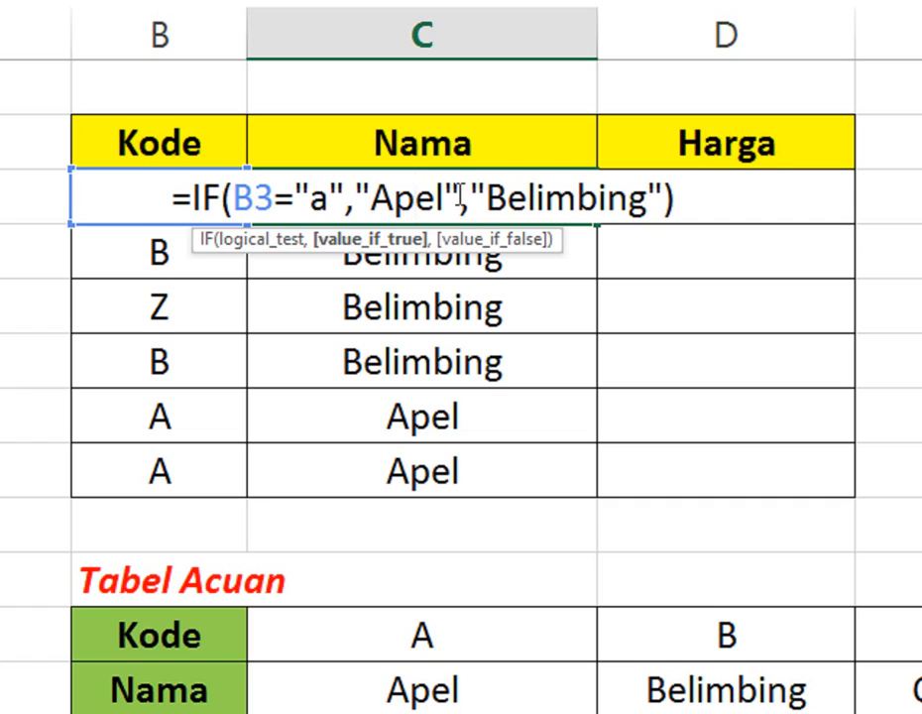
pyautogui.press('Return')
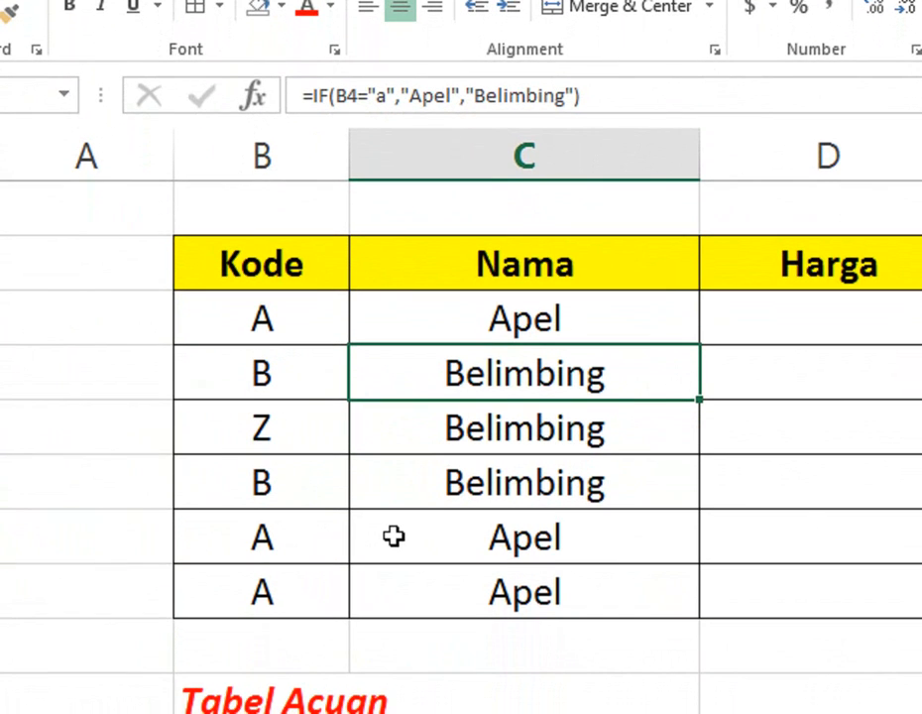
pyautogui.doubleClick(550, 320)
pyautogui.click(553, 319)
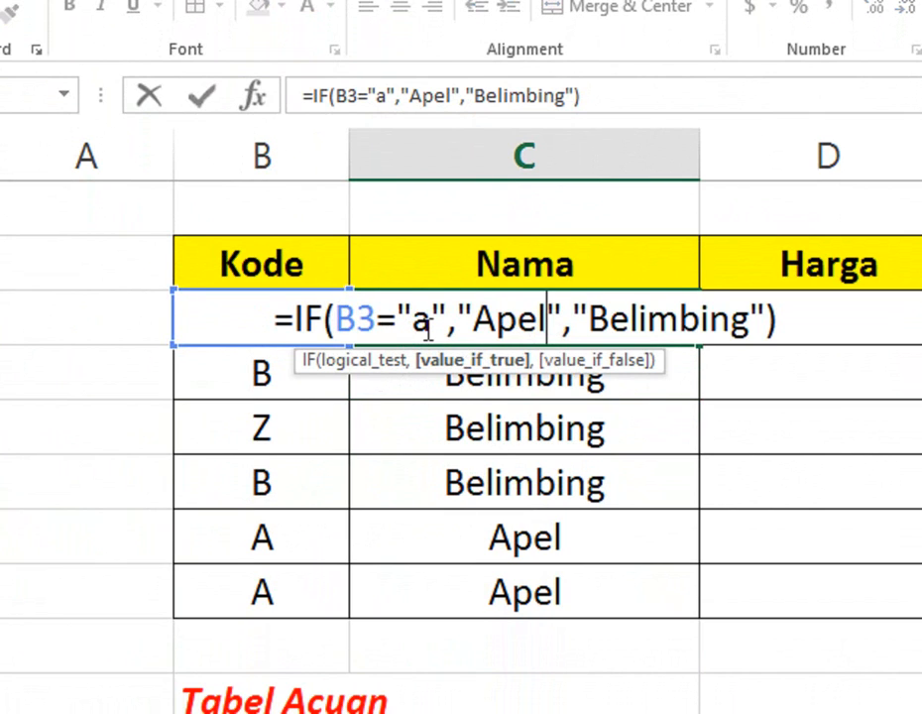
pyautogui.press('Return')
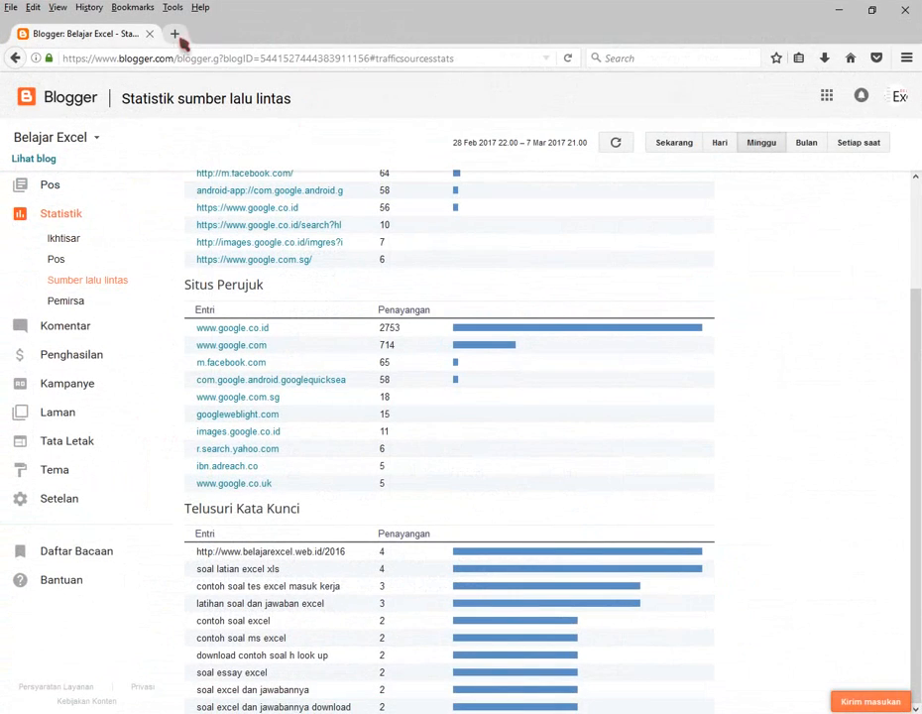
pyautogui.click(175, 34)
pyautogui.write('BELAJ')
pyautogui.press('Return')
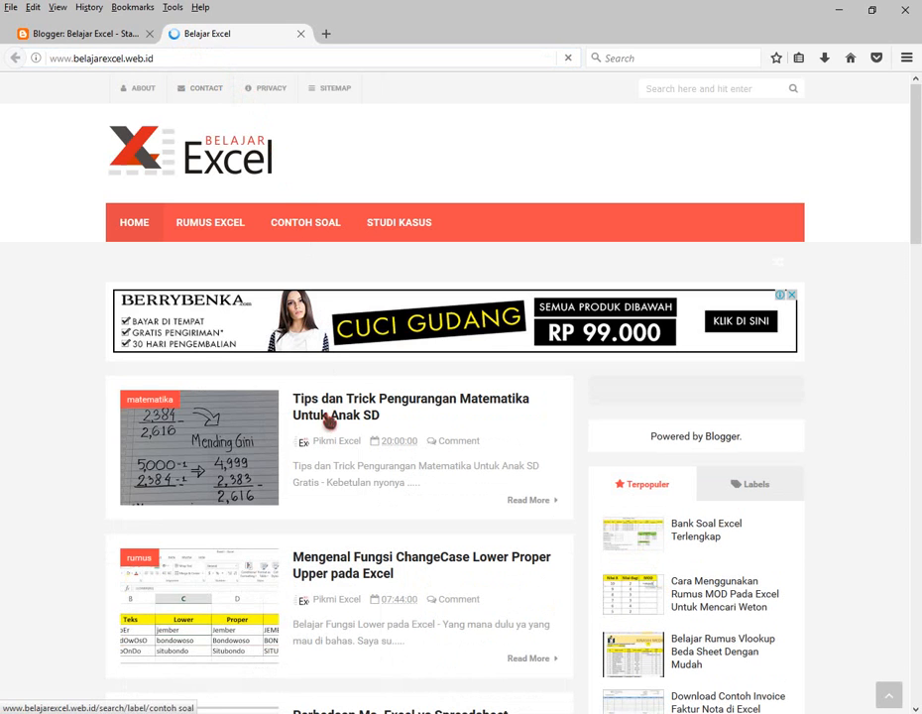
pyautogui.scroll(-2, 337, 437)
pyautogui.scroll(-2, 473, 506)
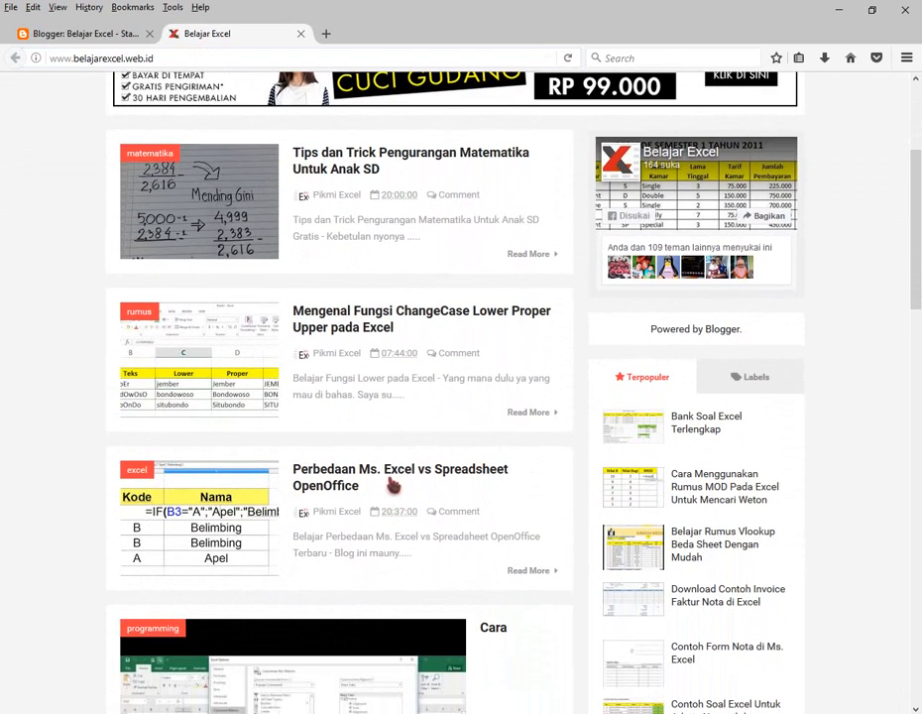
pyautogui.click(411, 478)
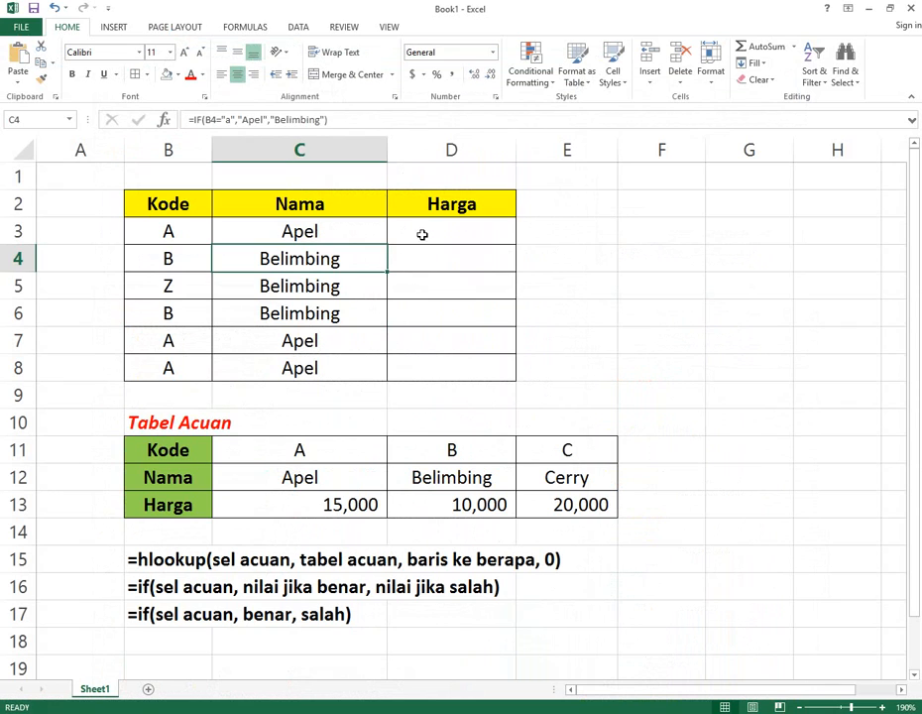
# - Switch to the Excel workbook and enter the note "case sensitif" in cell F3
pyautogui.click(420, 233)
pyautogui.click(652, 236)
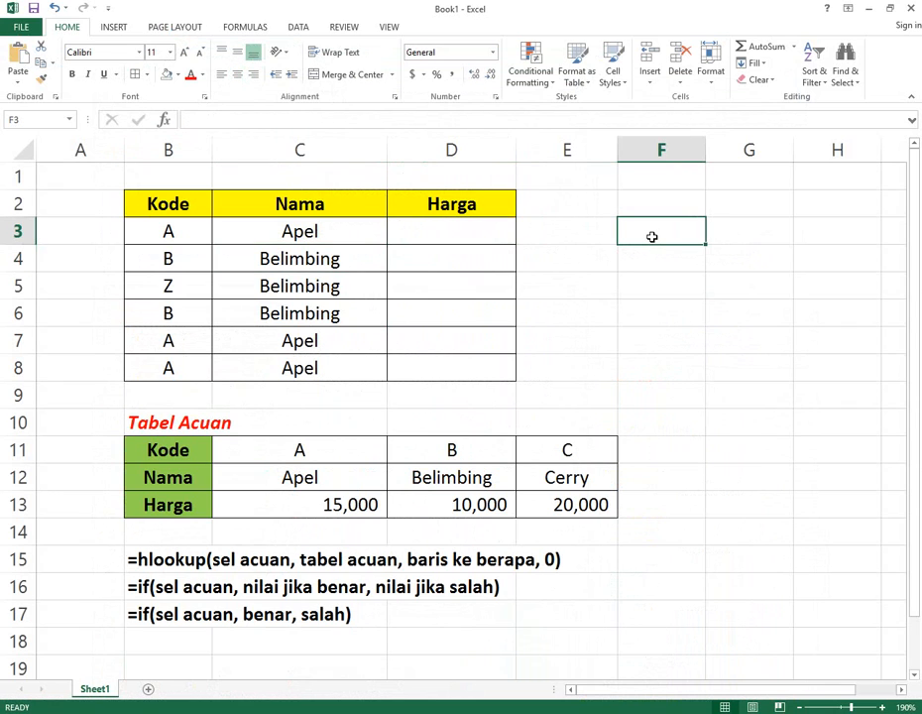
pyautogui.write('case sn')
pyautogui.press('BackSpace')
pyautogui.write('ensitif')
pyautogui.press('Return')
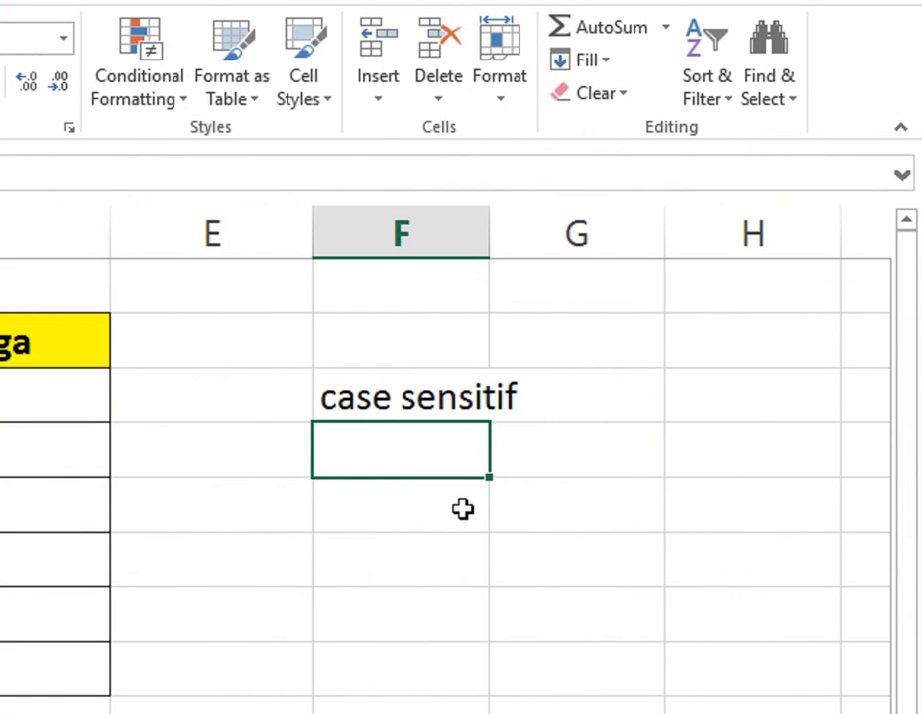
# - Enter the explanation "a tidak sama dengan A" in cell F4 under the case sensitif note
pyautogui.write('a ')
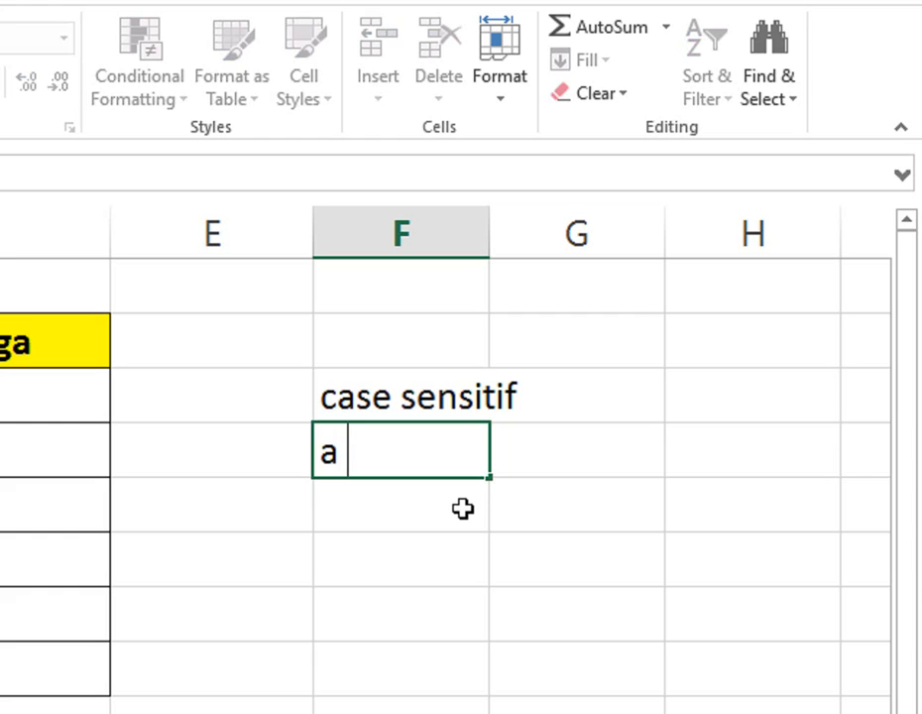
pyautogui.write('tidak ')
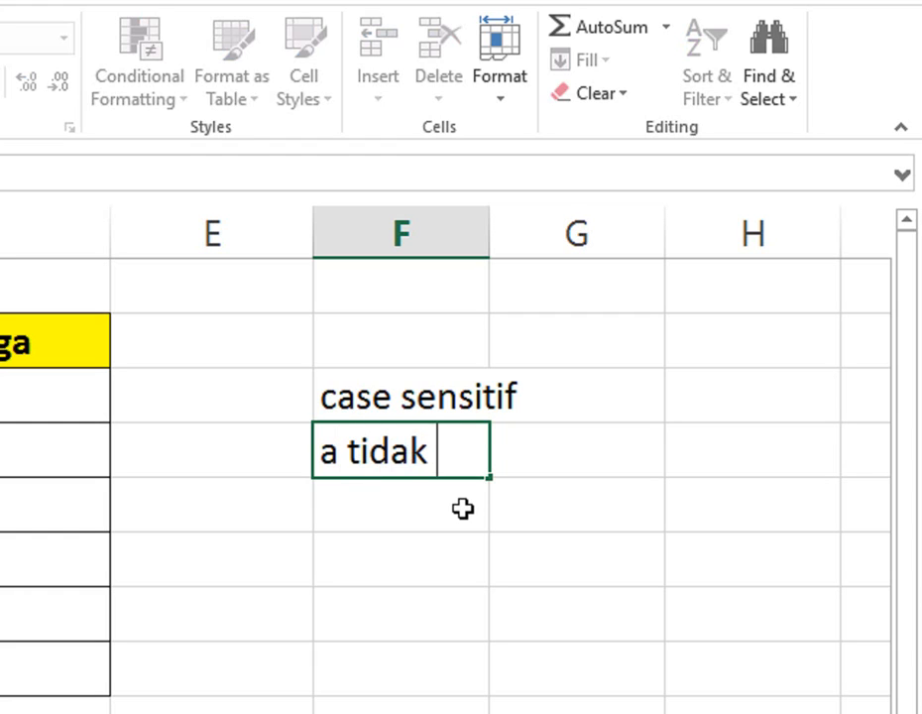
pyautogui.write('sama dengan A')
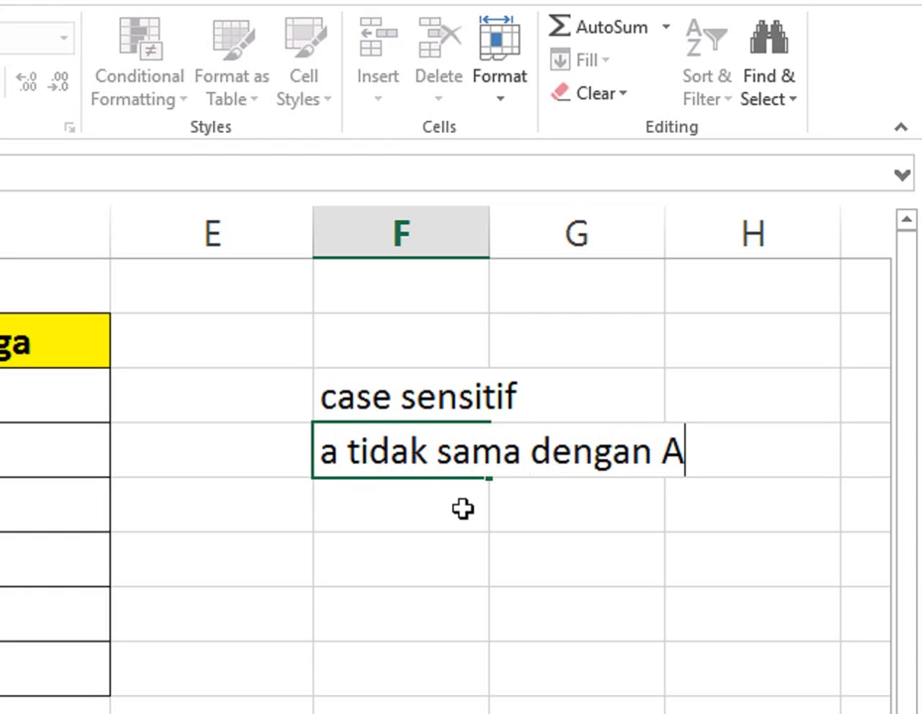
pyautogui.press('Return')
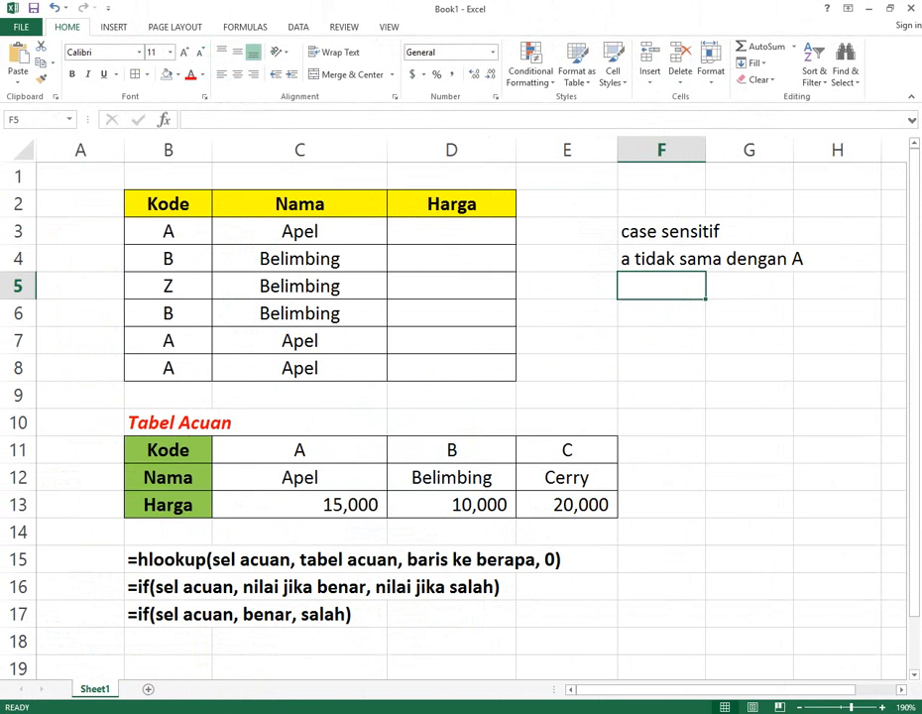
# - Switch to the browser, read the article's Perbedaan and Persamaan lists for Excel and OpenOffice, and return to the Excel workbook
pyautogui.click(198, 708)
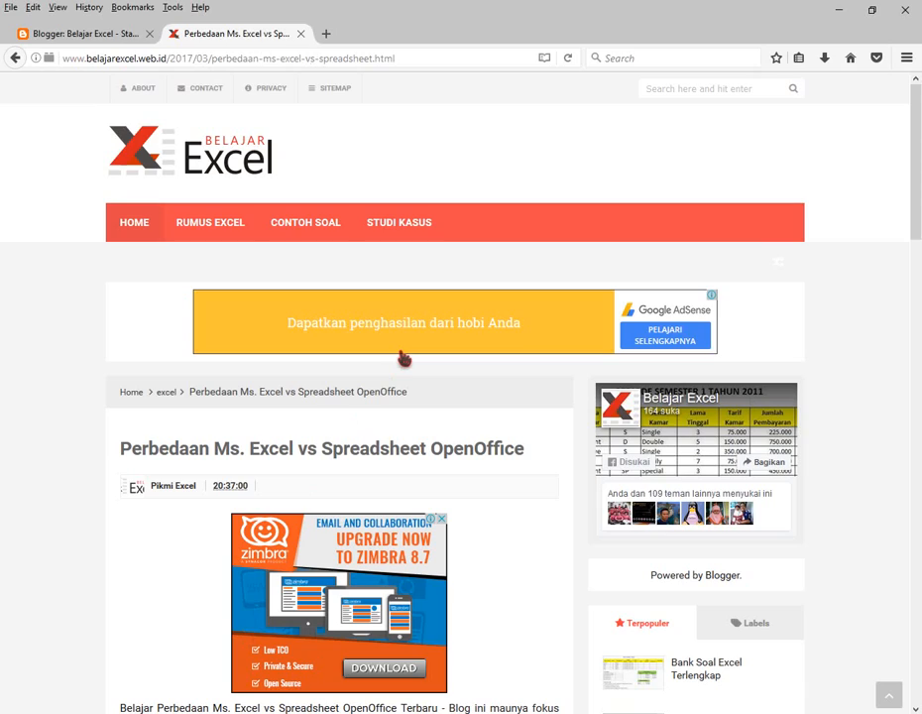
pyautogui.scroll(-10, 6, 473)
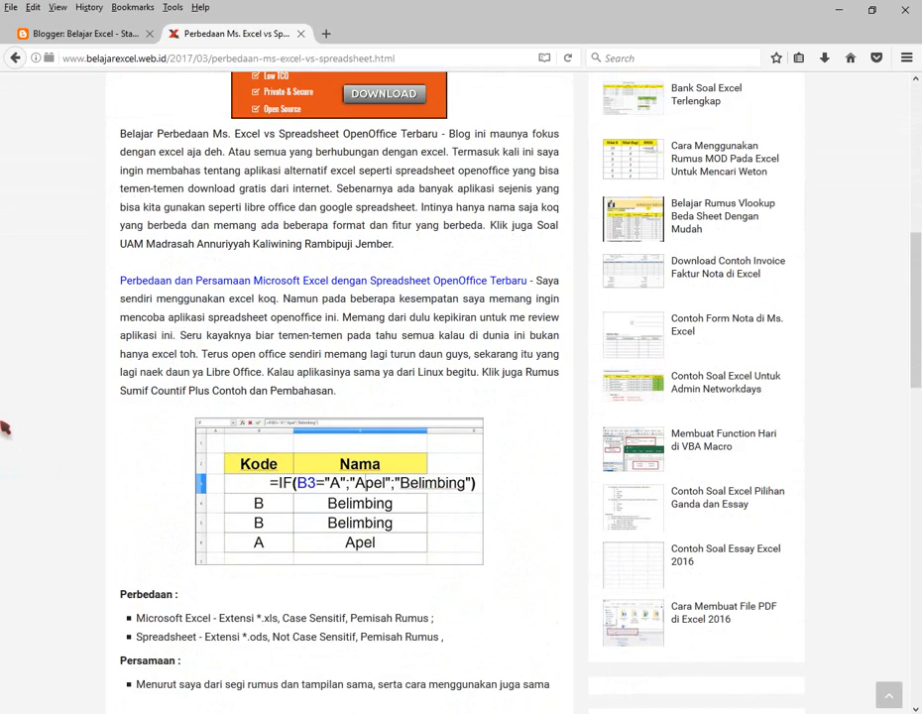
pyautogui.scroll(-2, 308, 391)
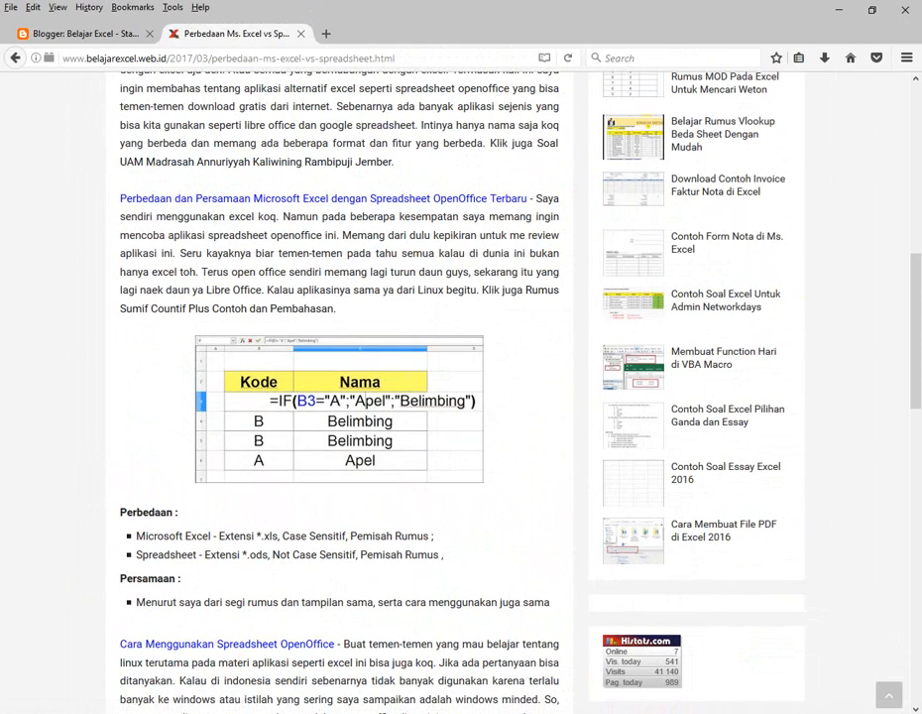
pyautogui.hotkey('alt', 'Tab')
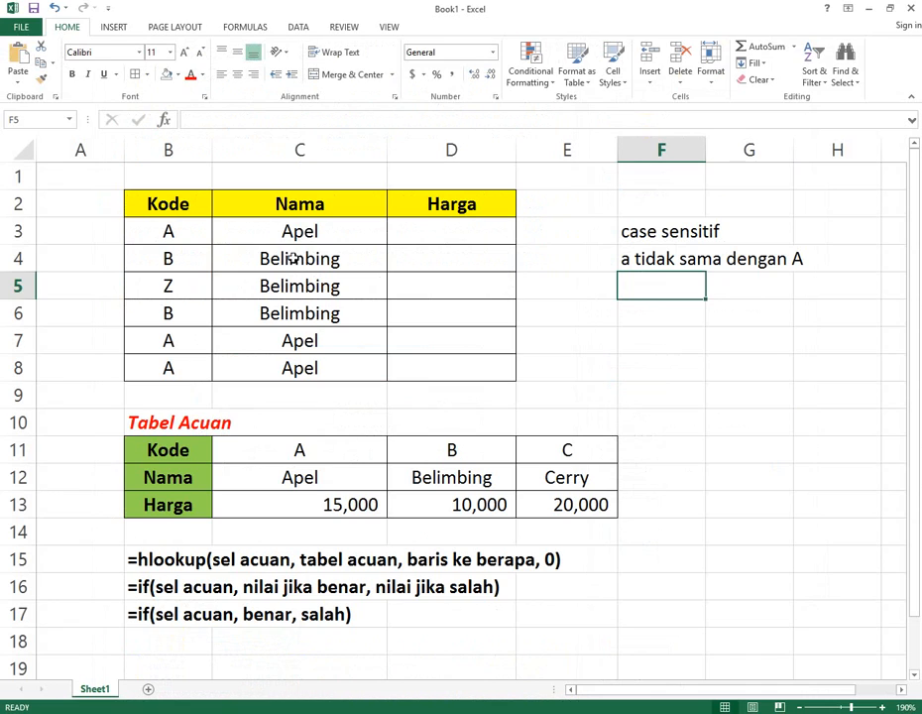
# - Examine how cell C3's IF formula writes the code in its test and separates its arguments, leaving it unchanged
pyautogui.doubleClick(293, 231)
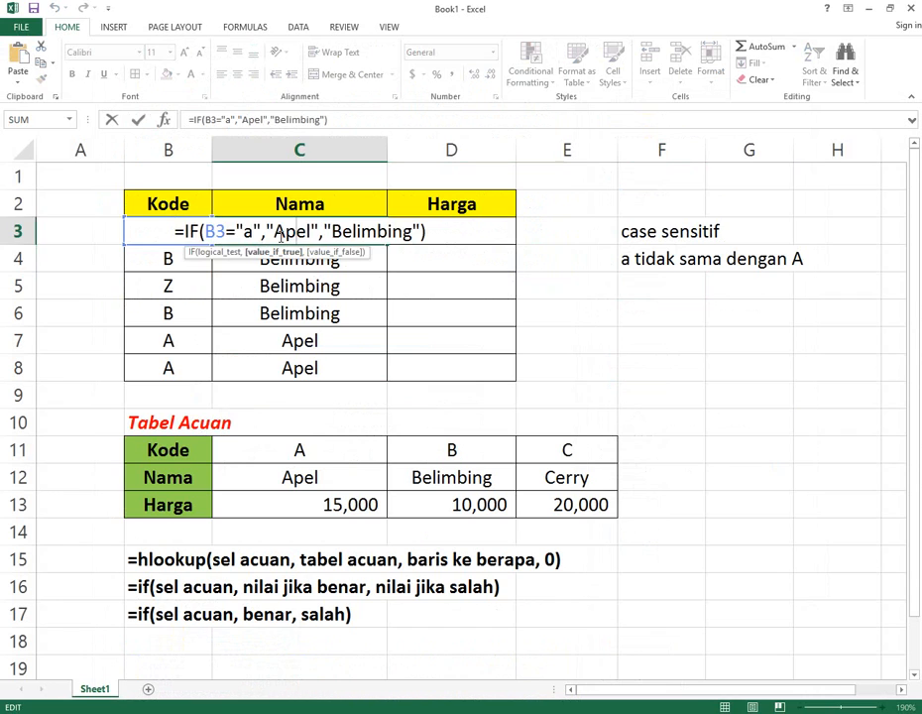
pyautogui.press('Return')
pyautogui.click(281, 237)
pyautogui.press('Right')
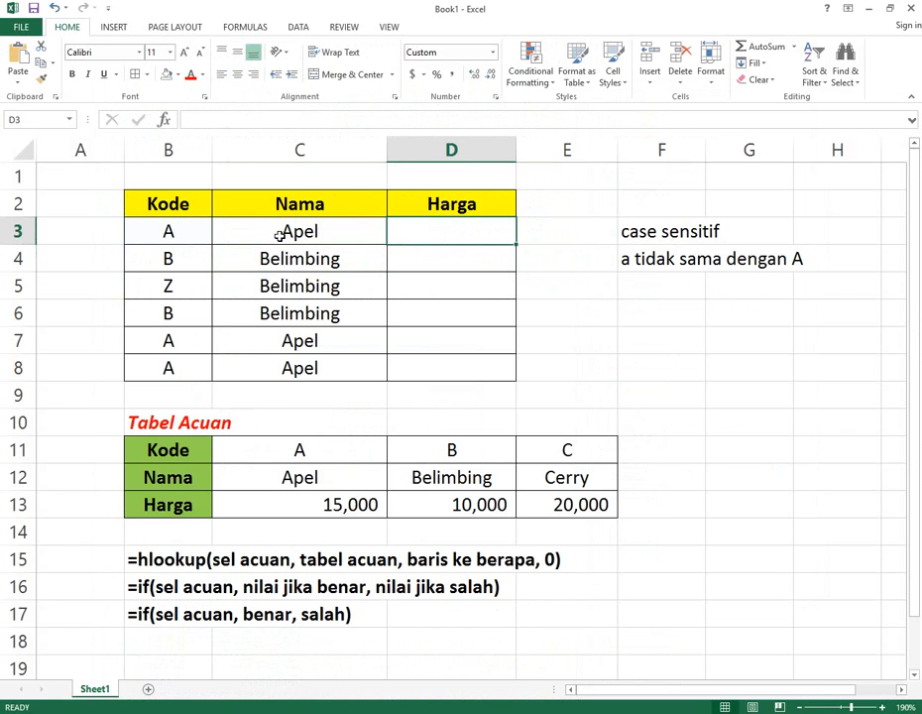
pyautogui.click(274, 238)
pyautogui.doubleClick(274, 238)
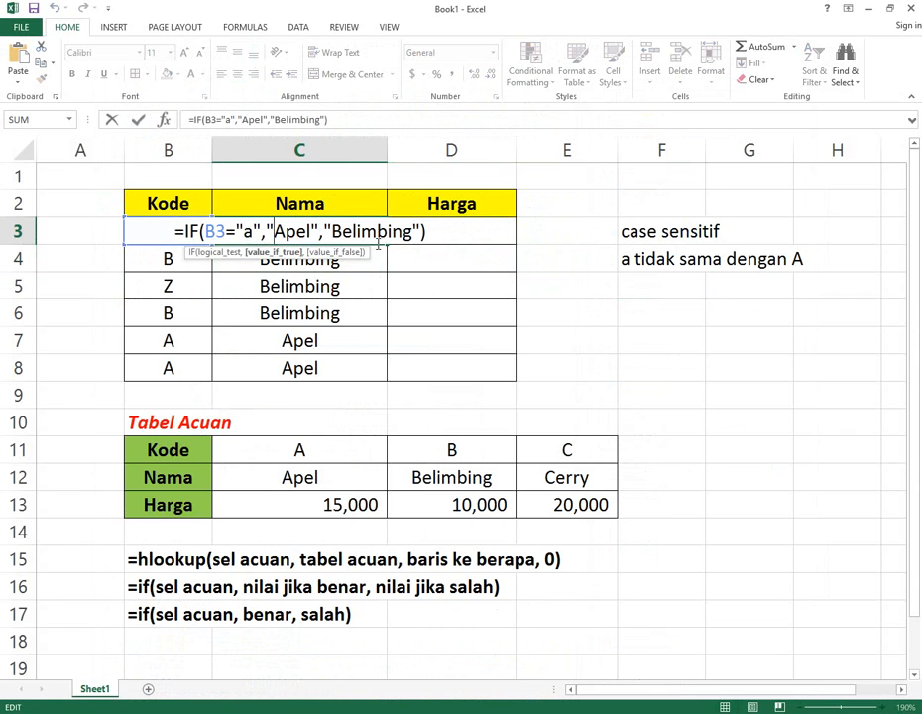
pyautogui.press('Escape')
# - Enter the formula =if(B3="a",15000,10000) in cell D3 of the Harga column
pyautogui.click(419, 229)
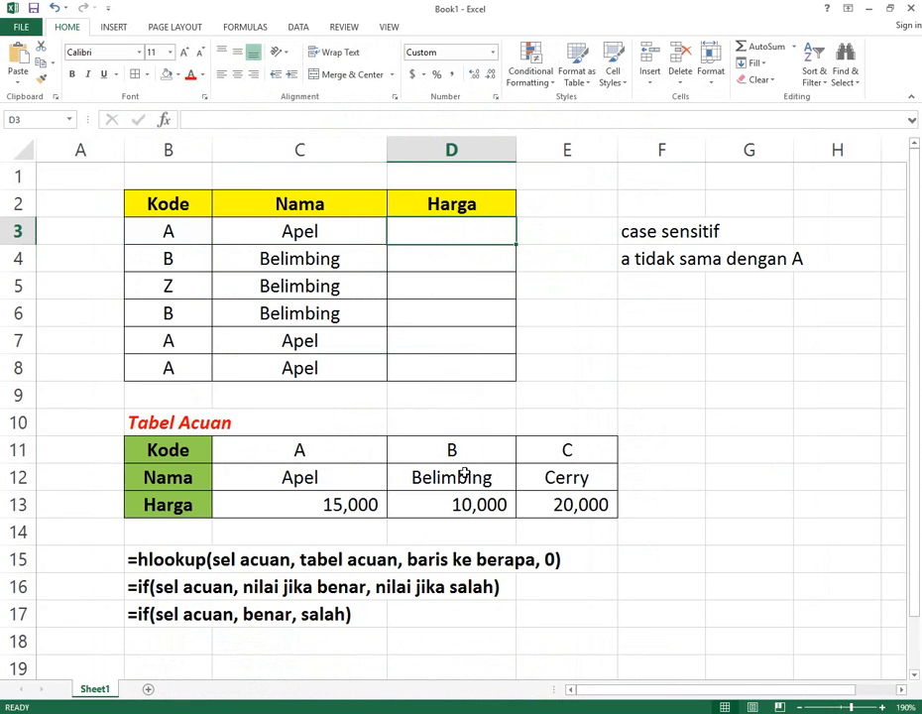
pyautogui.write('=if(')
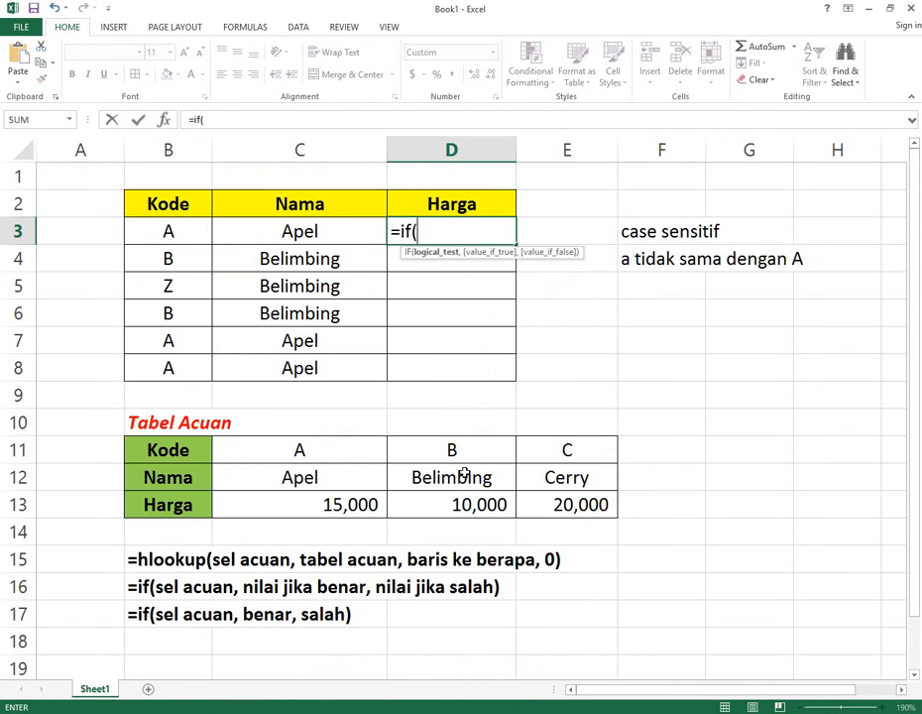
pyautogui.press('Left')
pyautogui.press('Left')
pyautogui.write('+')
pyautogui.press('BackSpace')
pyautogui.write('="a",')
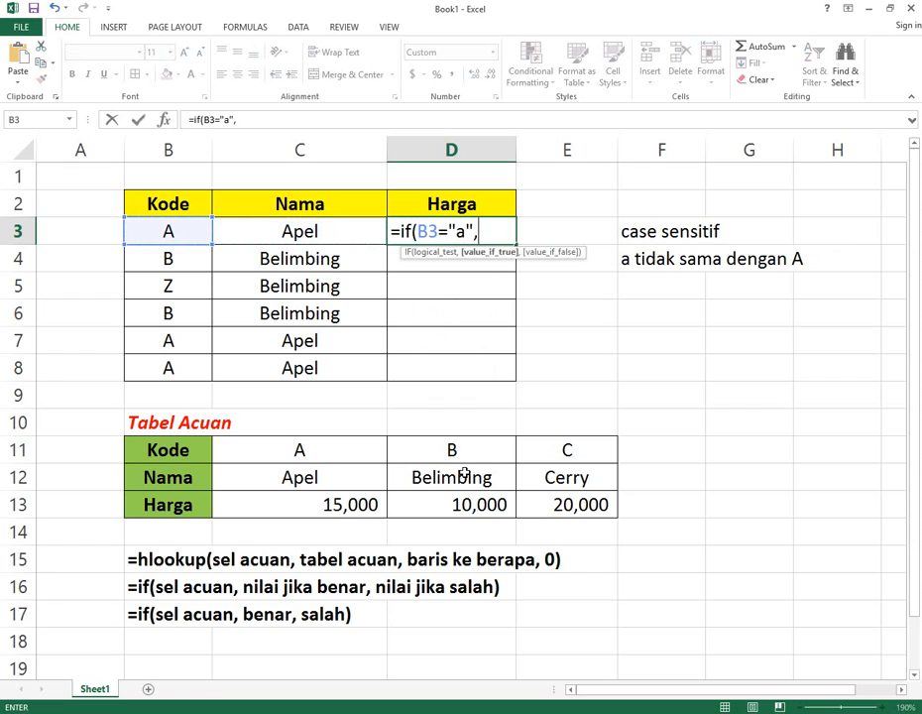
pyautogui.write('15000,10')
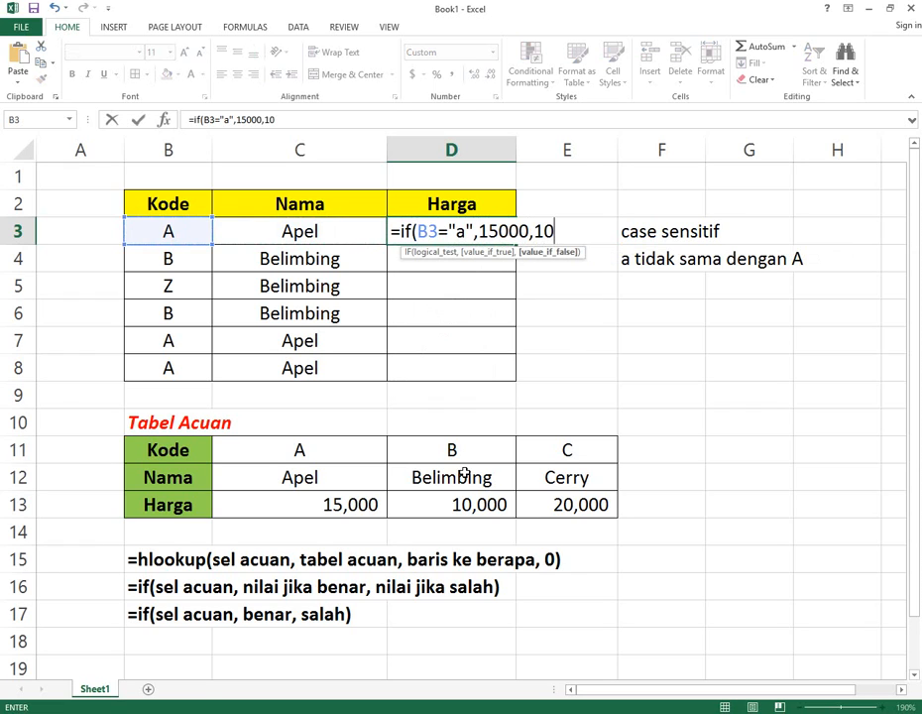
pyautogui.write('000)')
pyautogui.press('Return')
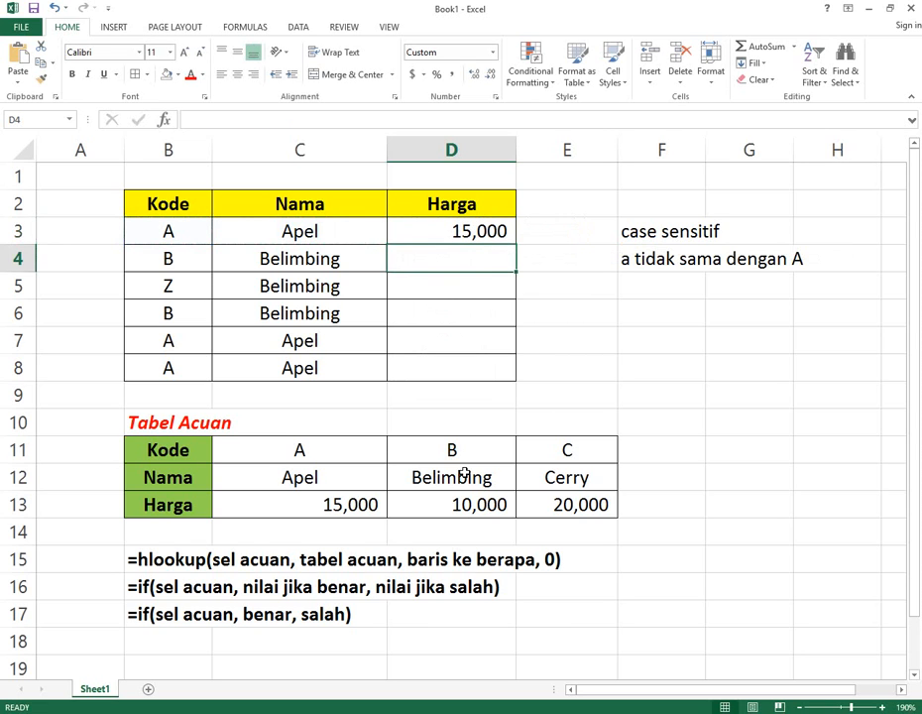
# - Fill the Harga formula from D3 down through D8 and check the formula in D3
pyautogui.click(501, 236)
pyautogui.doubleClick(514, 245)
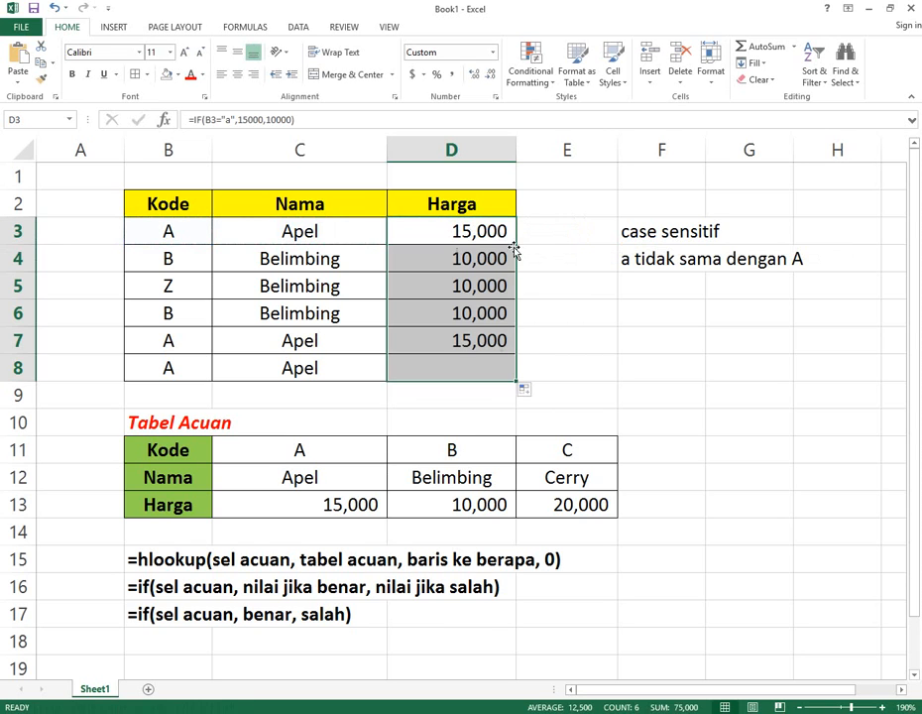
pyautogui.click(473, 231)
pyautogui.doubleClick(508, 238)
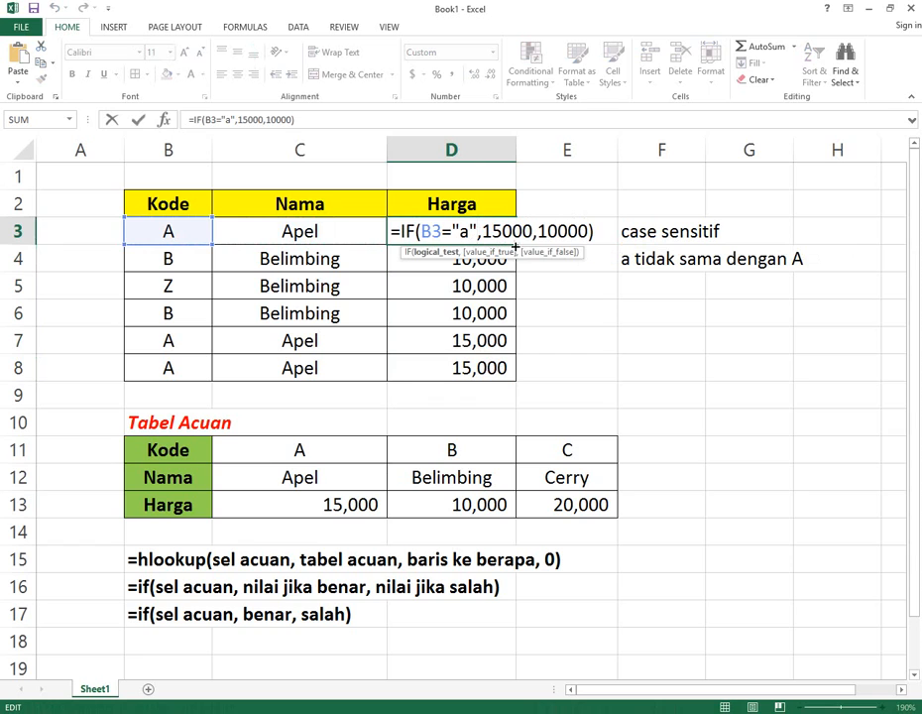
pyautogui.press('Escape')
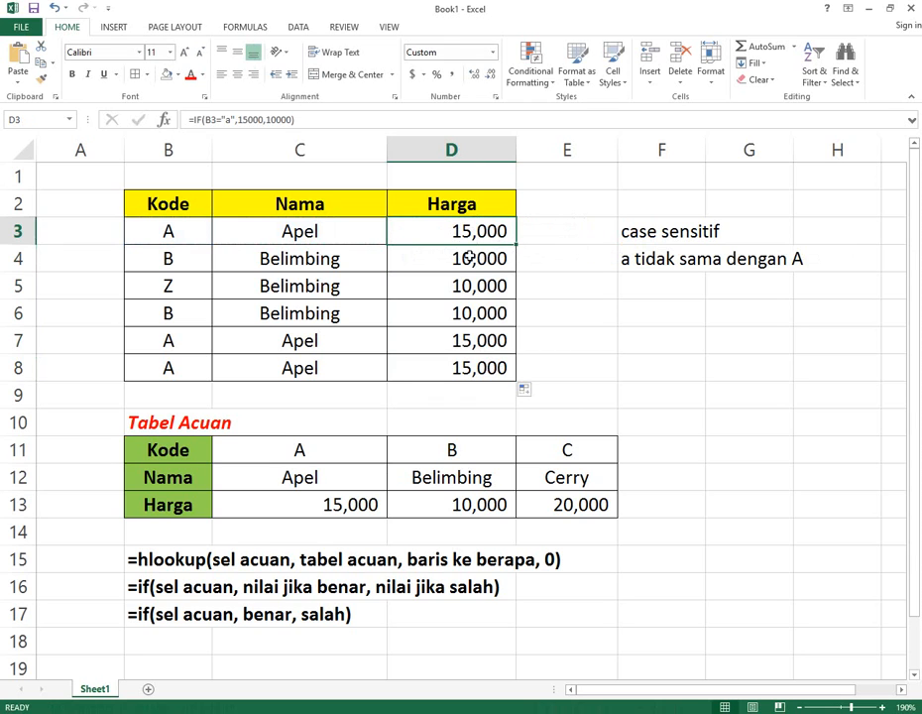
# - Reset the Harga values in D3:D8 to General format, then apply comma style with no decimal places
pyautogui.moveTo(475, 233); pyautogui.dragTo(463, 365)
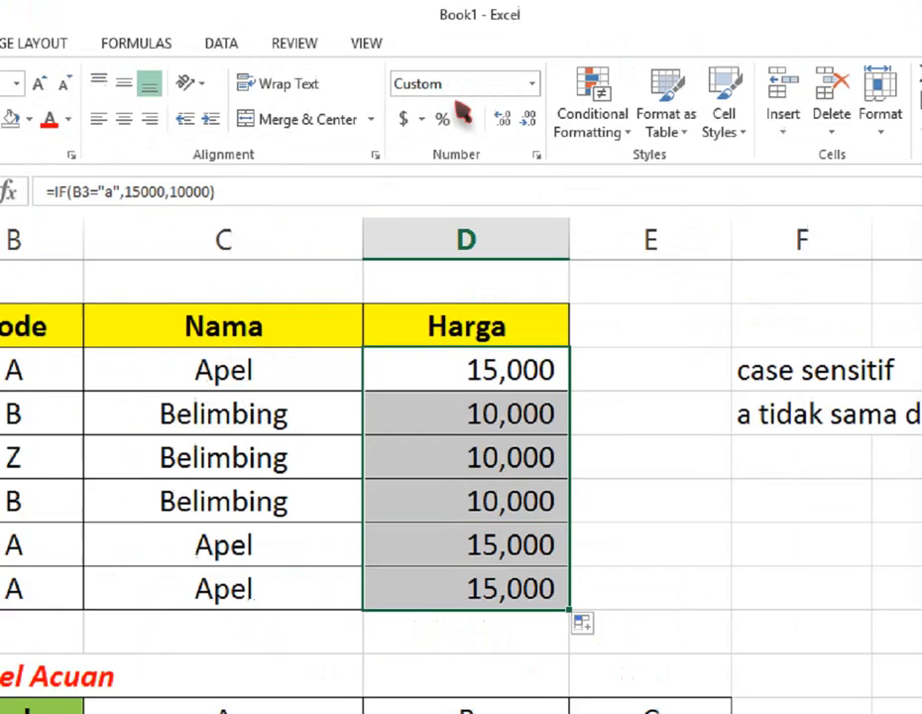
pyautogui.click(532, 83)
pyautogui.click(475, 115)
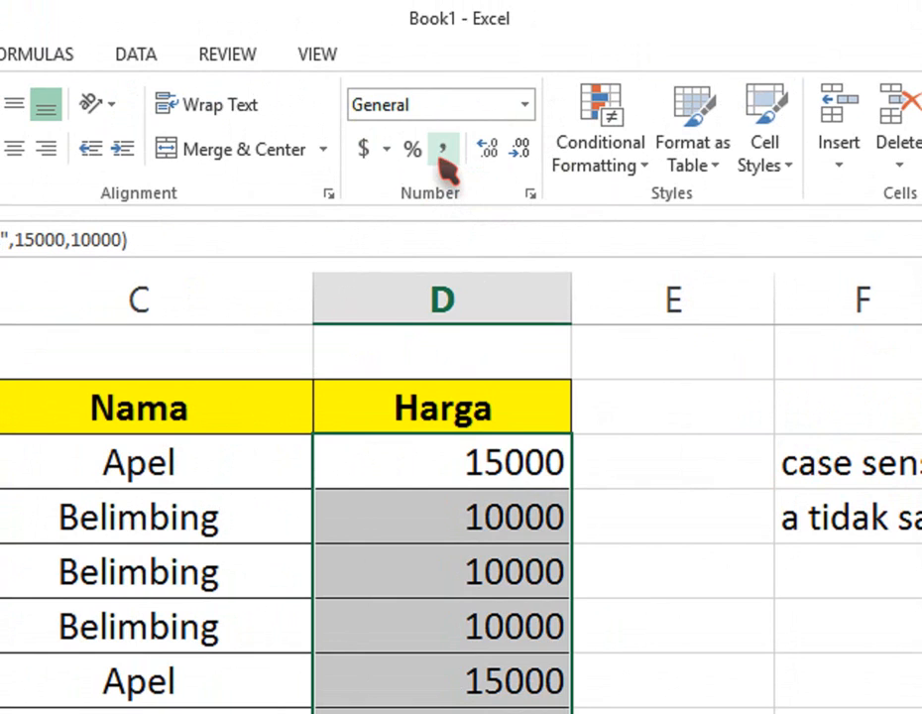
pyautogui.click(440, 159)
pyautogui.click(517, 154)
pyautogui.click(518, 154)
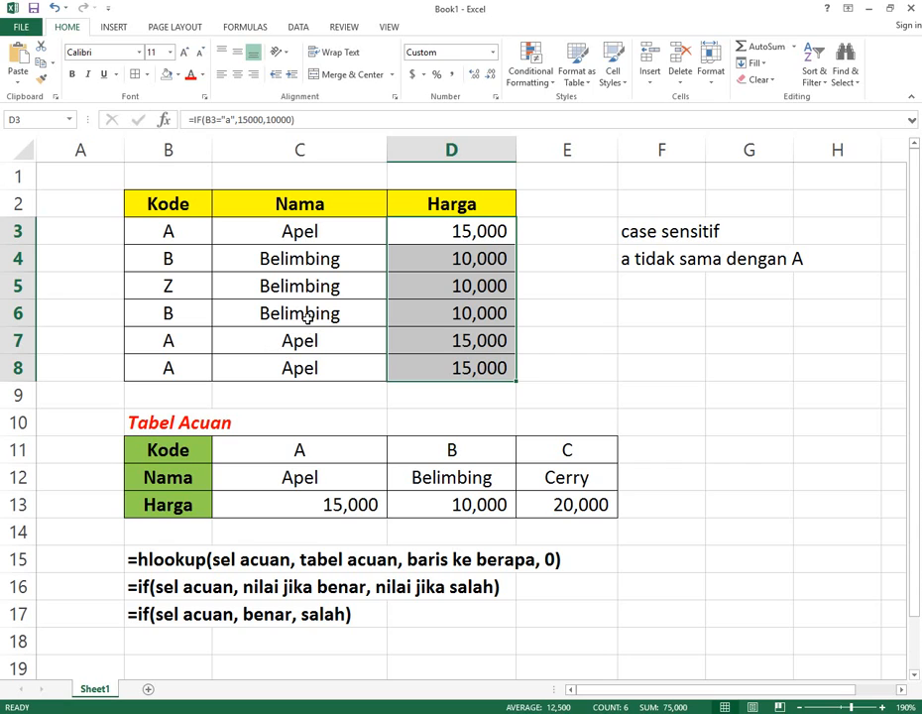
# - Check the Nama and Harga formulas in C8 and D3, then compare the Kode column with reference codes C11:E11
pyautogui.click(451, 231)
pyautogui.rightClick(284, 377)
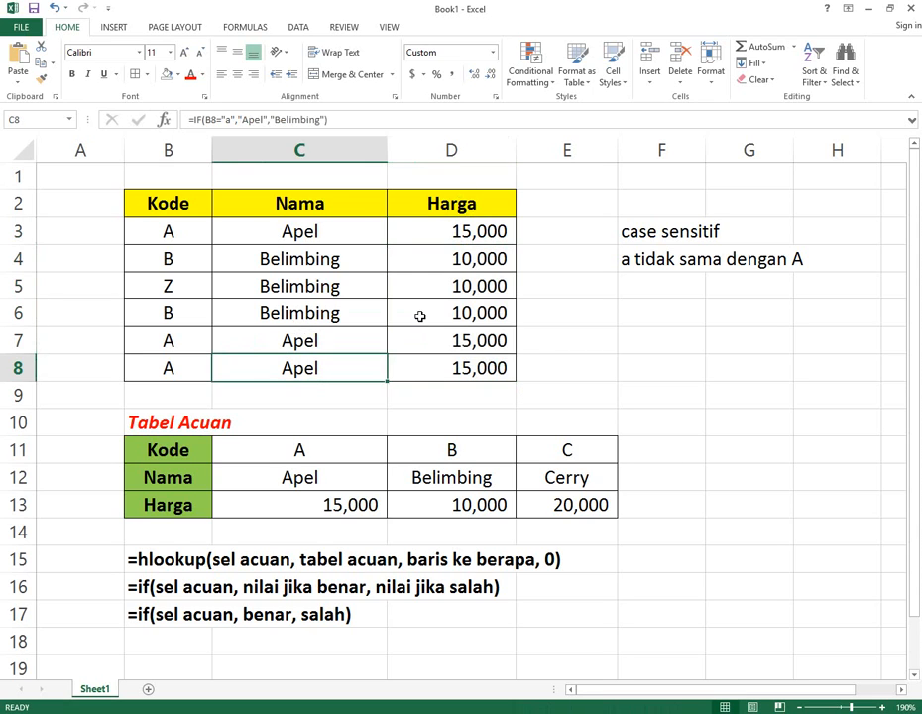
pyautogui.press('Escape')
pyautogui.click(437, 231)
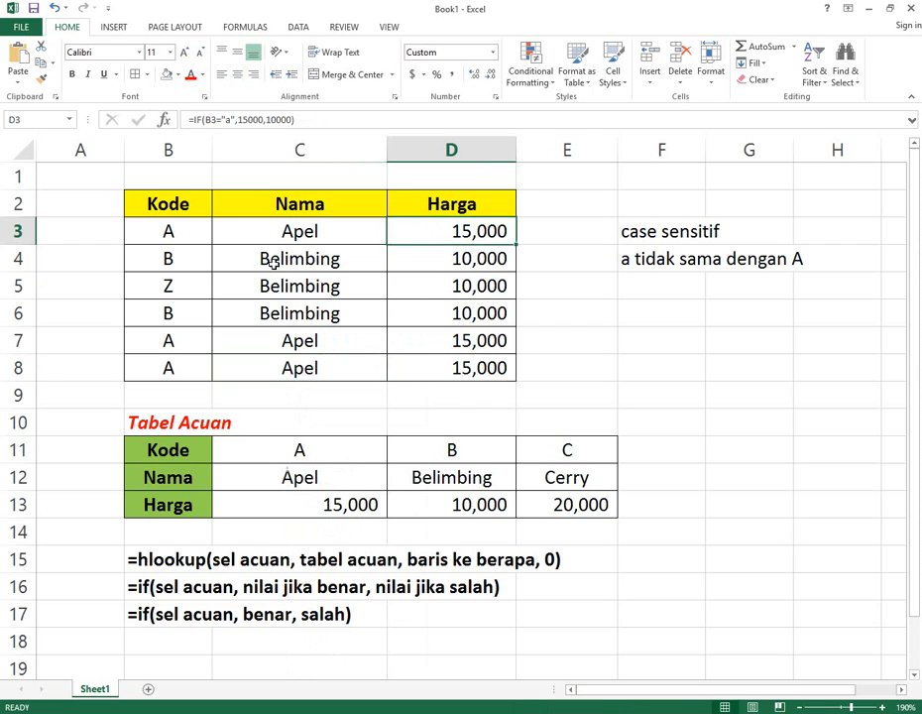
pyautogui.click(171, 256)
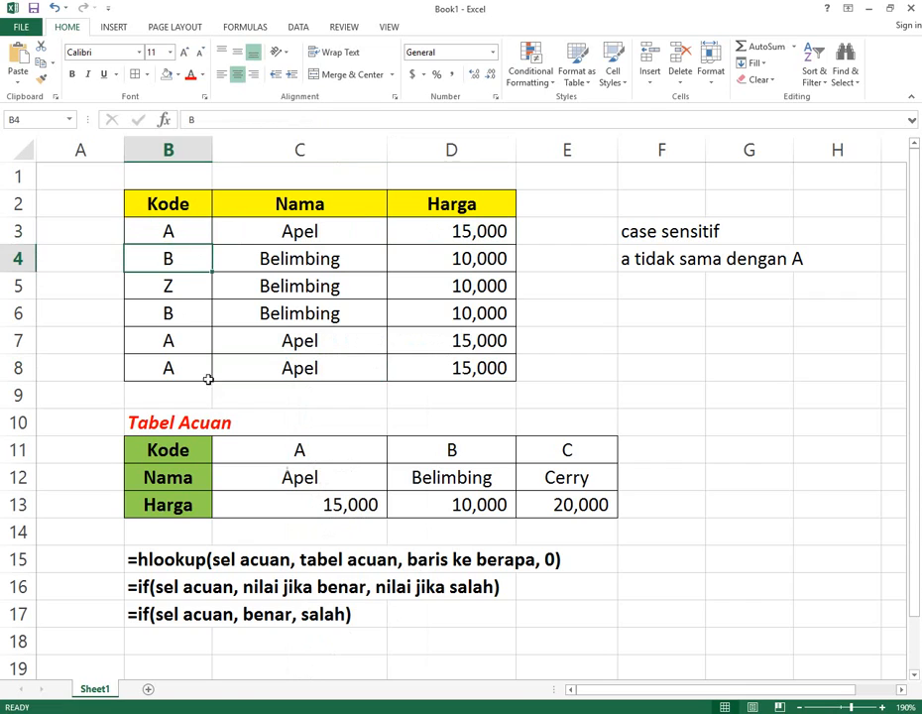
pyautogui.moveTo(323, 452); pyautogui.dragTo(520, 446)
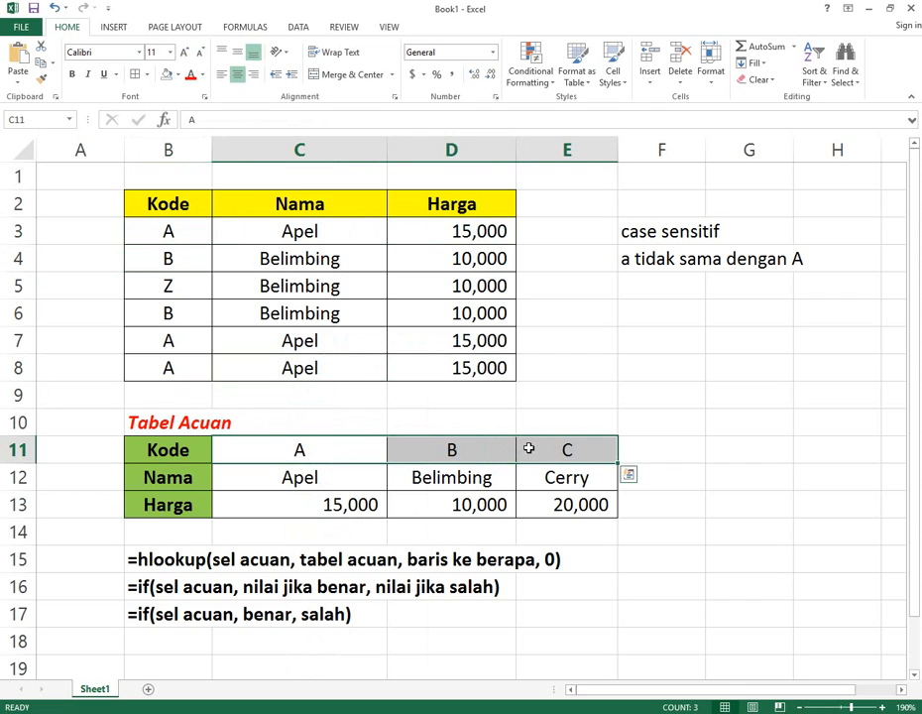